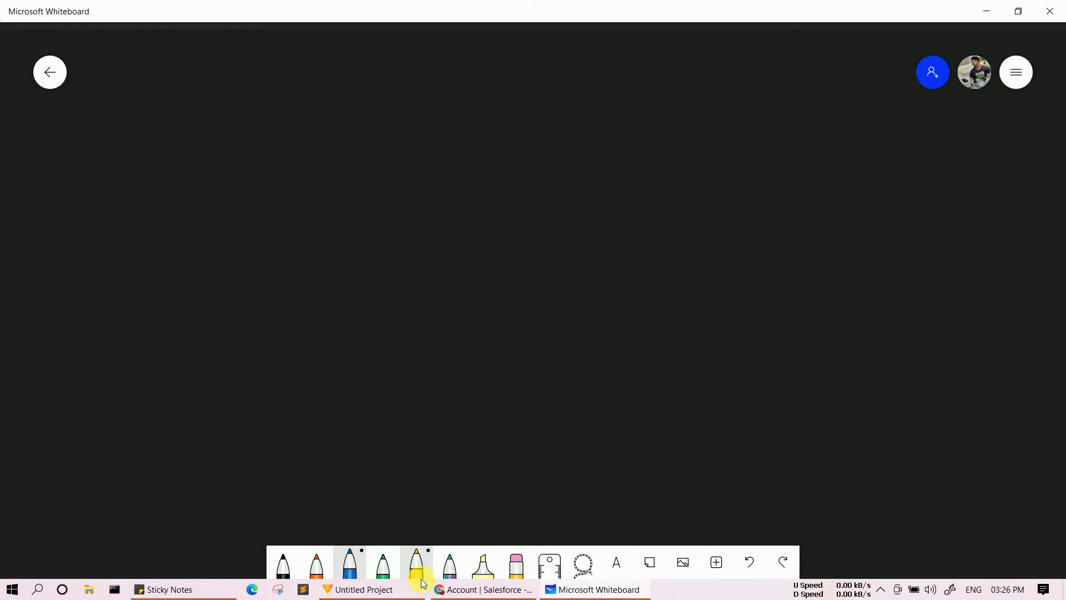
- Handwrite the heading 'Account' at the top and underline it
mouse_move(428, 103)
mouse_down()
mouse_move(412, 139)
mouse_move(440, 145)
mouse_up()
mouse_move(417, 129)
mouse_down()
mouse_move(527, 118)
mouse_move(541, 137)
mouse_up()
drag(544, 89, 561, 137)
drag(530, 113, 569, 104)
drag(395, 159, 584, 145)
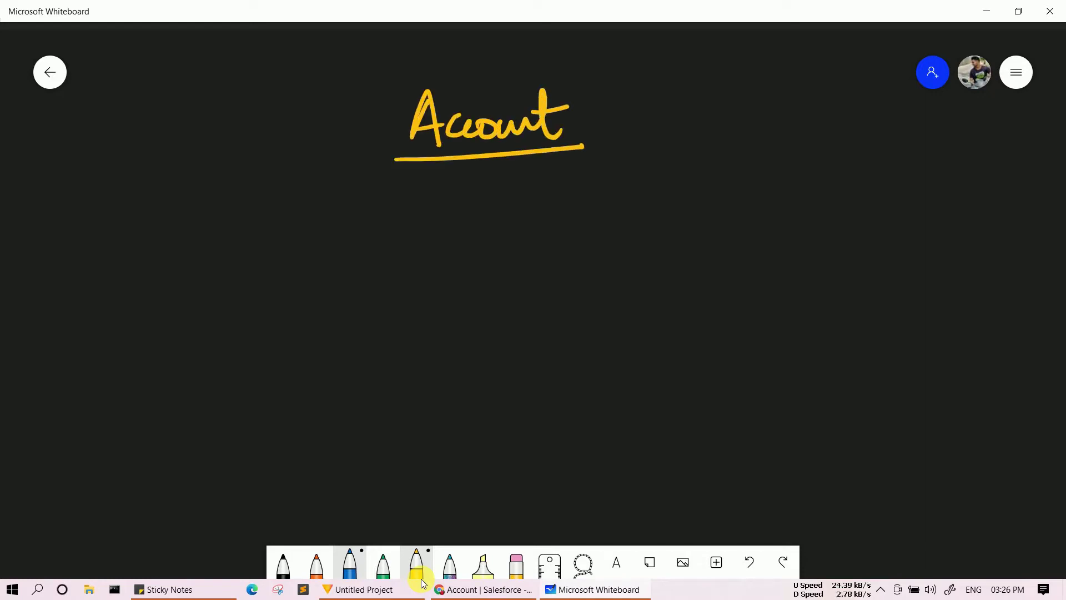
- Write a numbered list: circled 1 'Country' and circled 2 'State'
drag(86, 198, 85, 231)
mouse_move(82, 185)
mouse_down()
mouse_move(70, 187)
mouse_move(84, 191)
mouse_up()
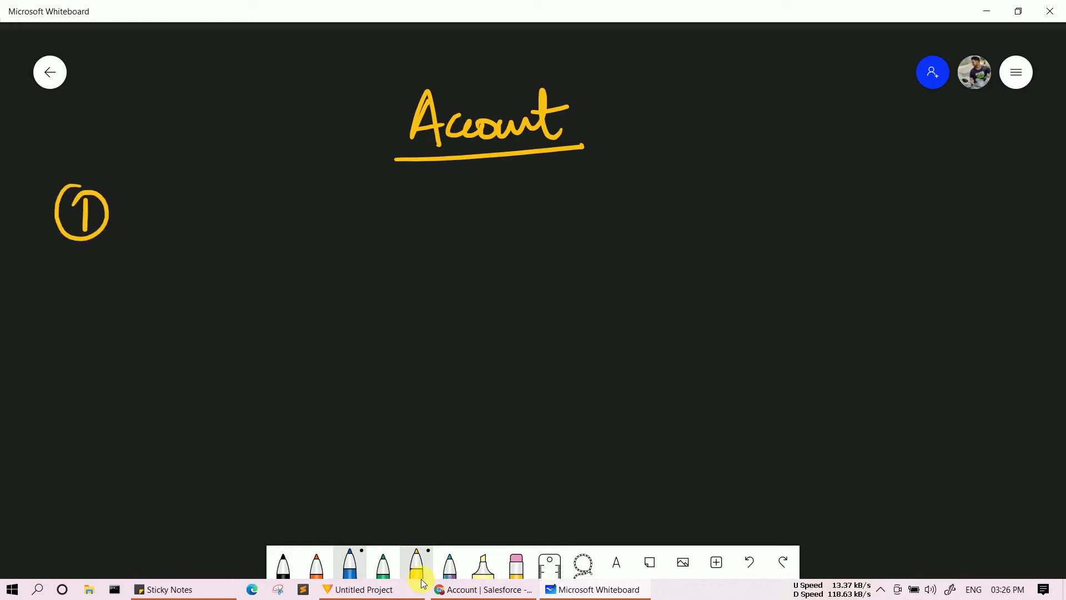
mouse_move(151, 194)
mouse_down()
mouse_move(171, 236)
mouse_move(239, 233)
mouse_move(278, 260)
mouse_move(311, 219)
mouse_up()
drag(72, 300, 99, 321)
mouse_move(65, 282)
mouse_down()
mouse_move(49, 316)
mouse_move(71, 280)
mouse_up()
mouse_move(179, 290)
mouse_down()
mouse_move(157, 329)
mouse_move(146, 326)
mouse_up()
mouse_move(194, 280)
mouse_down()
mouse_move(192, 322)
mouse_move(216, 315)
mouse_up()
mouse_move(245, 279)
mouse_down()
mouse_move(238, 321)
mouse_move(251, 293)
mouse_up()
drag(248, 311, 283, 315)
- Draw a curly brace right of the list with an arrow pointing out
drag(527, 194, 520, 303)
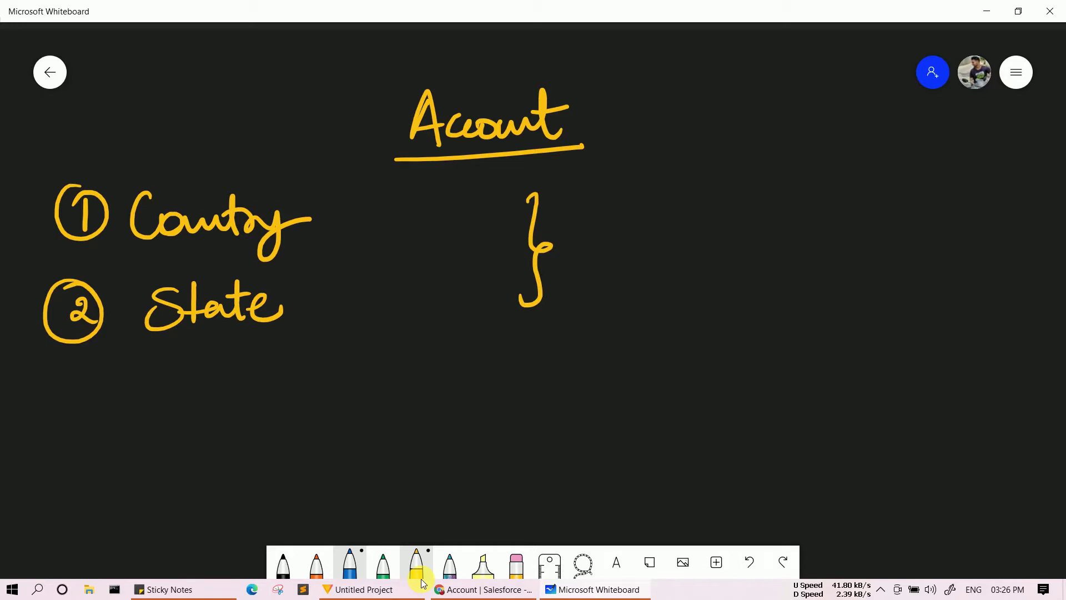
drag(572, 248, 618, 247)
mouse_move(600, 236)
mouse_down()
mouse_move(624, 248)
mouse_move(598, 266)
mouse_up()
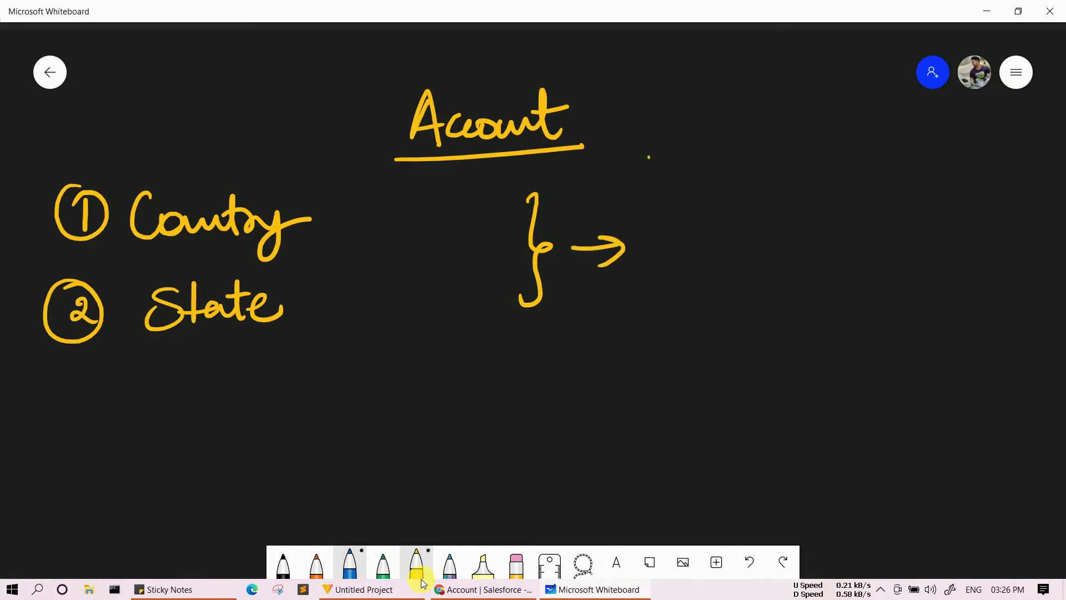
- Write 'Controlling field' at the upper right
mouse_move(666, 158)
mouse_down()
mouse_move(670, 194)
mouse_move(696, 183)
mouse_move(726, 192)
mouse_up()
mouse_move(739, 189)
mouse_down()
mouse_move(756, 169)
mouse_move(795, 179)
mouse_up()
mouse_move(801, 184)
mouse_down()
mouse_move(814, 162)
mouse_move(841, 166)
mouse_up()
drag(841, 164, 830, 209)
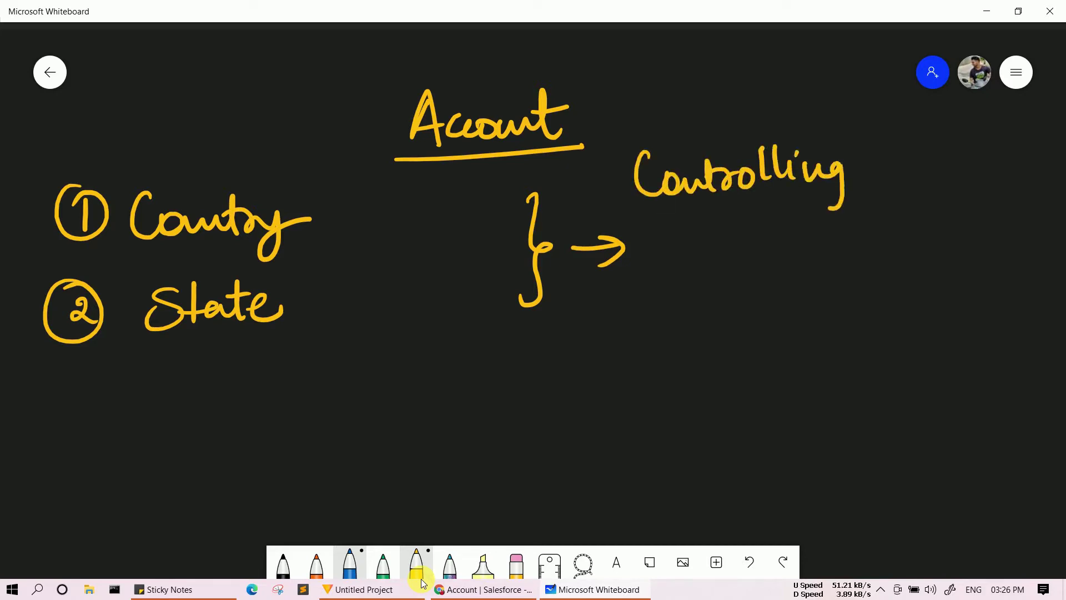
mouse_move(873, 137)
mouse_down()
mouse_move(866, 197)
mouse_move(890, 160)
mouse_up()
drag(896, 146, 897, 150)
drag(904, 167, 937, 173)
mouse_move(952, 162)
mouse_down()
mouse_move(967, 164)
mouse_move(966, 187)
mouse_up()
- Write 'Dependent' after the arrow
drag(642, 235, 644, 275)
drag(633, 236, 632, 280)
drag(680, 257, 694, 275)
mouse_move(701, 239)
mouse_down()
mouse_move(702, 288)
mouse_move(704, 272)
mouse_move(740, 270)
mouse_up()
drag(742, 270, 777, 268)
drag(778, 258, 805, 266)
drag(807, 265, 836, 264)
drag(843, 228, 846, 262)
drag(836, 244, 851, 241)
- Add the word 'field' after 'Dependent'
drag(916, 221, 907, 283)
mouse_move(882, 254)
mouse_down()
mouse_move(933, 244)
mouse_move(933, 265)
mouse_up()
drag(949, 233, 966, 260)
drag(973, 218, 974, 267)
drag(997, 244, 1005, 262)
drag(1001, 215, 1006, 275)
- Underline both field labels and add curved arrows over Controlling and under Dependent
drag(681, 204, 925, 201)
drag(675, 291, 974, 282)
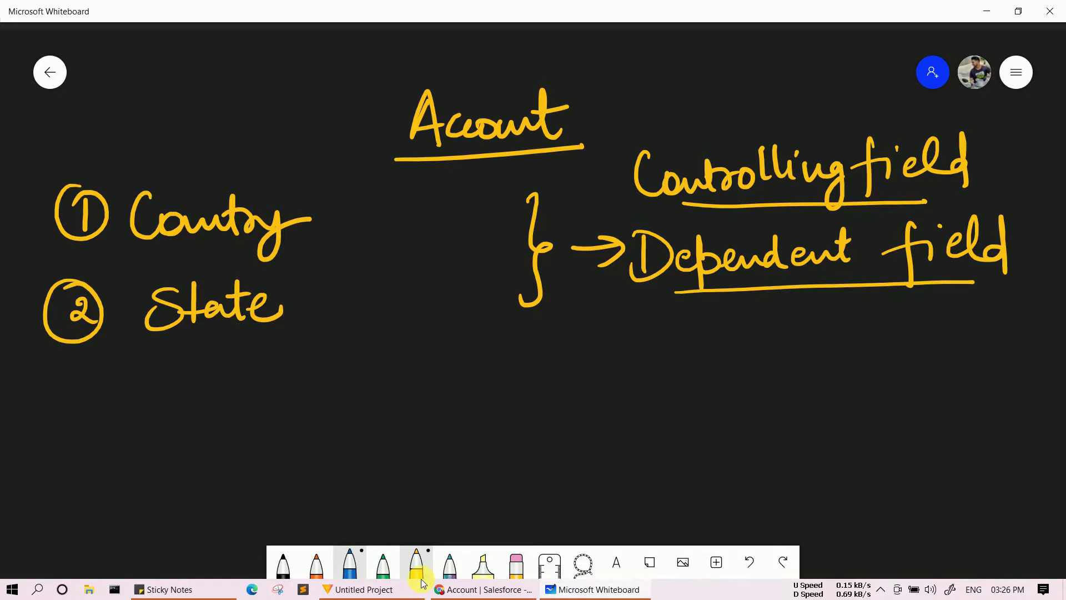
mouse_move(664, 150)
mouse_down()
mouse_move(774, 111)
mouse_move(795, 139)
mouse_move(812, 117)
mouse_up()
mouse_move(645, 289)
mouse_down()
mouse_move(661, 339)
mouse_move(813, 307)
mouse_move(815, 276)
mouse_up()
mouse_move(785, 300)
mouse_down()
mouse_move(808, 279)
mouse_move(835, 305)
mouse_up()
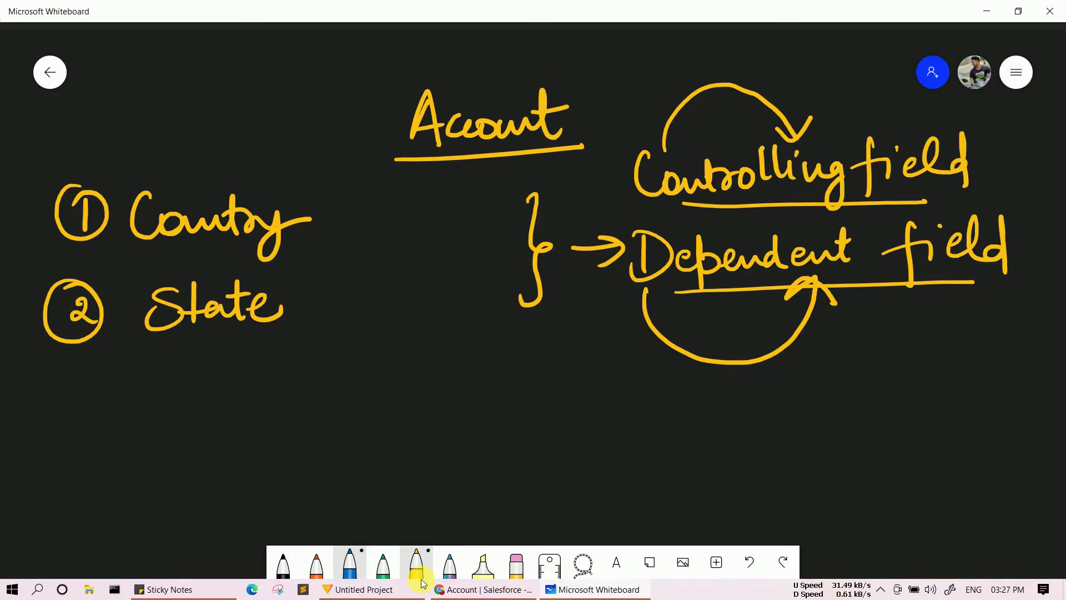
- Write 'Country →' below State, followed by 'India' with 'USA' beneath it
mouse_move(115, 377)
mouse_down()
mouse_move(123, 412)
mouse_move(177, 389)
mouse_up()
drag(172, 376, 192, 442)
drag(222, 398, 253, 395)
drag(240, 385, 240, 409)
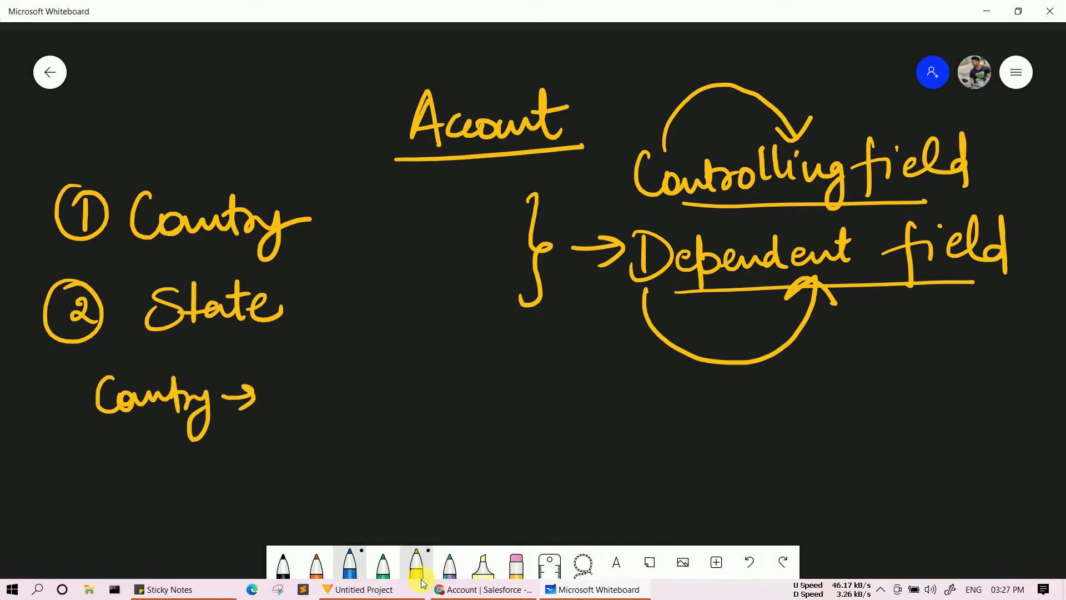
mouse_move(300, 375)
mouse_down()
mouse_move(292, 409)
mouse_move(370, 404)
mouse_up()
drag(371, 368, 372, 376)
mouse_move(395, 383)
mouse_down()
mouse_move(397, 400)
mouse_move(415, 401)
mouse_up()
mouse_move(311, 450)
mouse_down()
mouse_move(314, 472)
mouse_move(336, 450)
mouse_up()
mouse_move(353, 450)
mouse_down()
mouse_move(339, 480)
mouse_move(382, 478)
mouse_up()
drag(361, 465, 378, 464)
- Write 'State →' under Dependent field and draw a box divided by three row lines
drag(836, 347, 811, 386)
drag(850, 343, 863, 382)
mouse_move(855, 340)
mouse_down()
mouse_move(881, 380)
mouse_move(956, 358)
mouse_move(942, 368)
mouse_up()
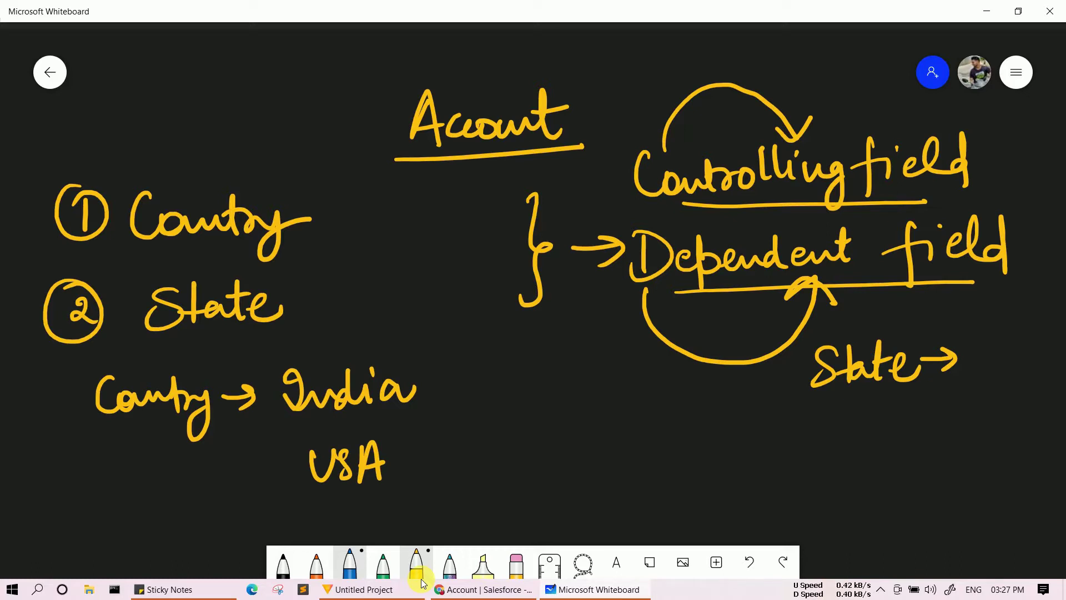
drag(819, 395, 836, 550)
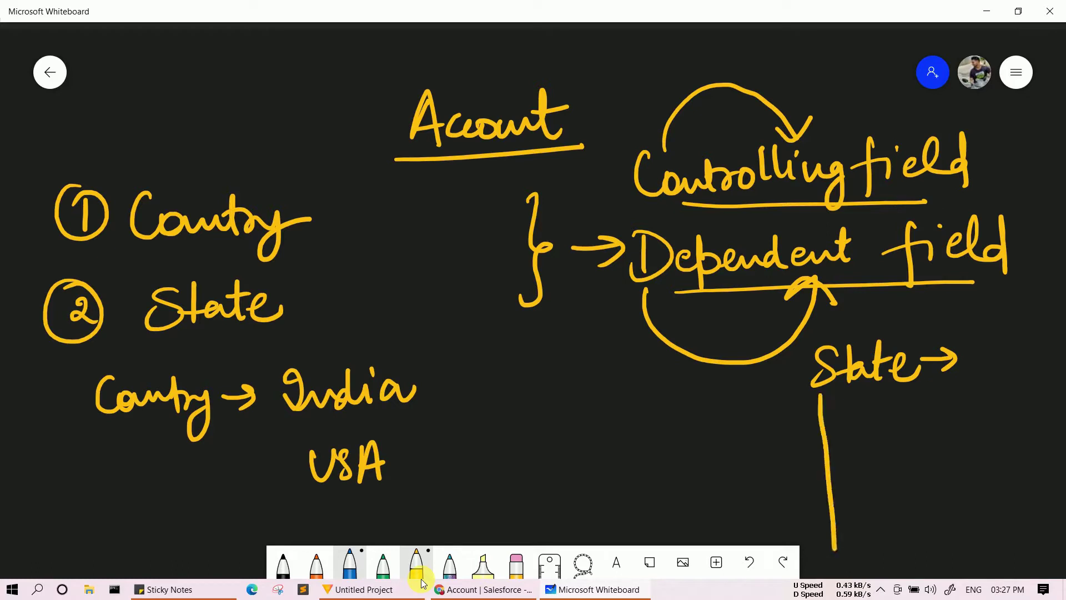
mouse_move(818, 399)
mouse_down()
mouse_move(934, 392)
mouse_move(979, 536)
mouse_move(835, 548)
mouse_up()
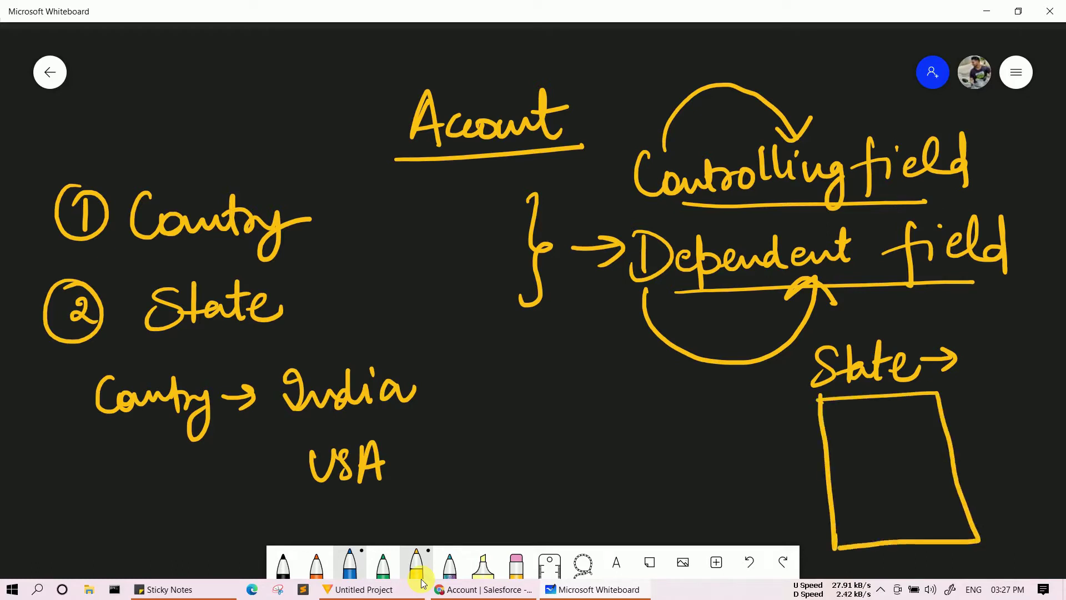
drag(826, 430, 939, 426)
drag(819, 462, 955, 455)
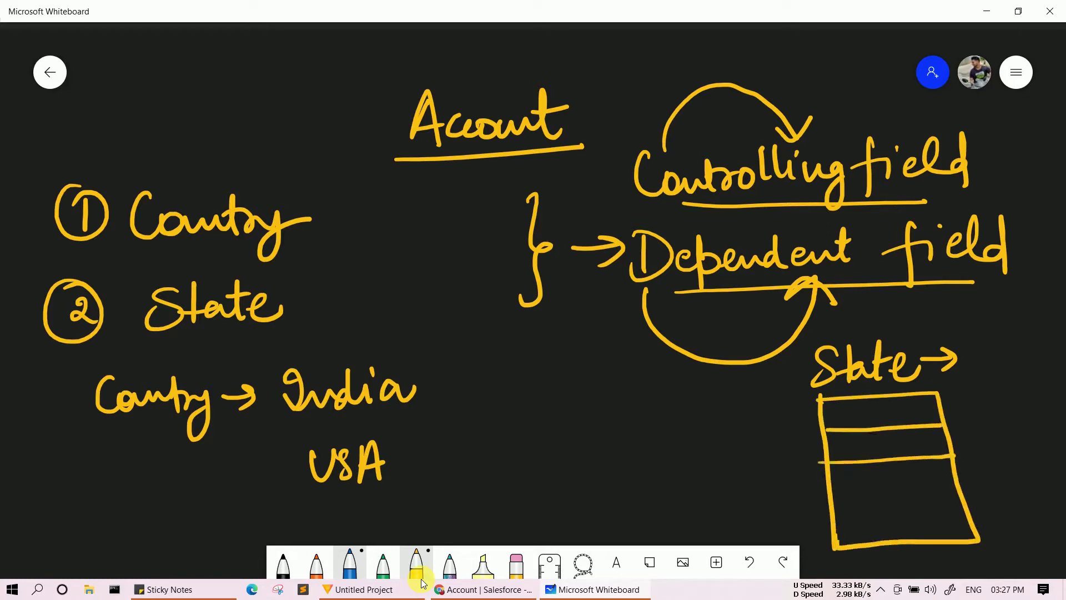
drag(819, 505, 982, 506)
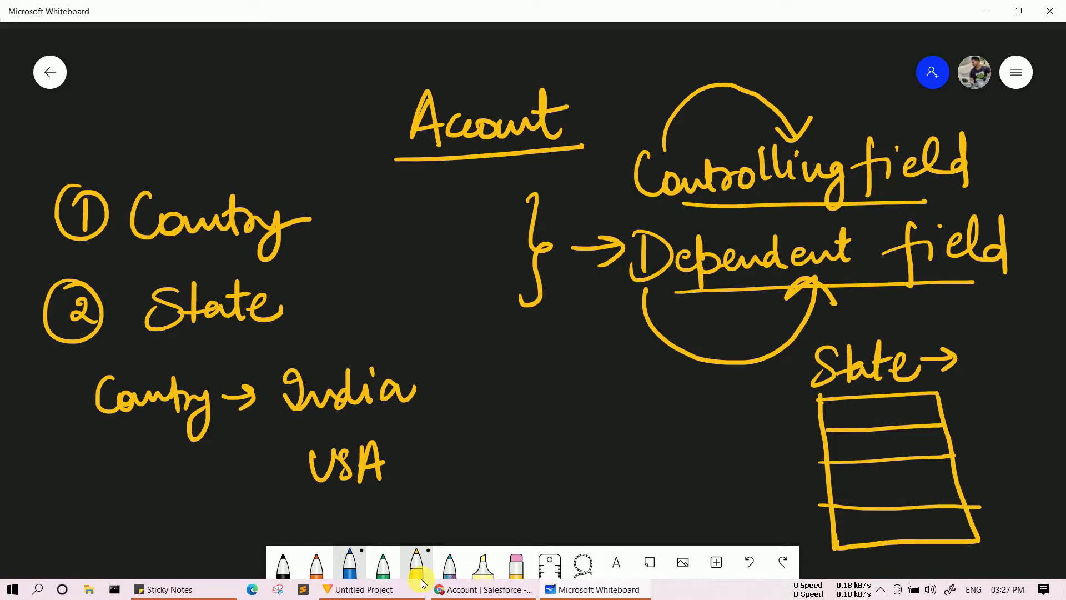
- Find Account in Object Manager by searching 'acco', open Fields & Relationships, and start a new field
click(444, 589)
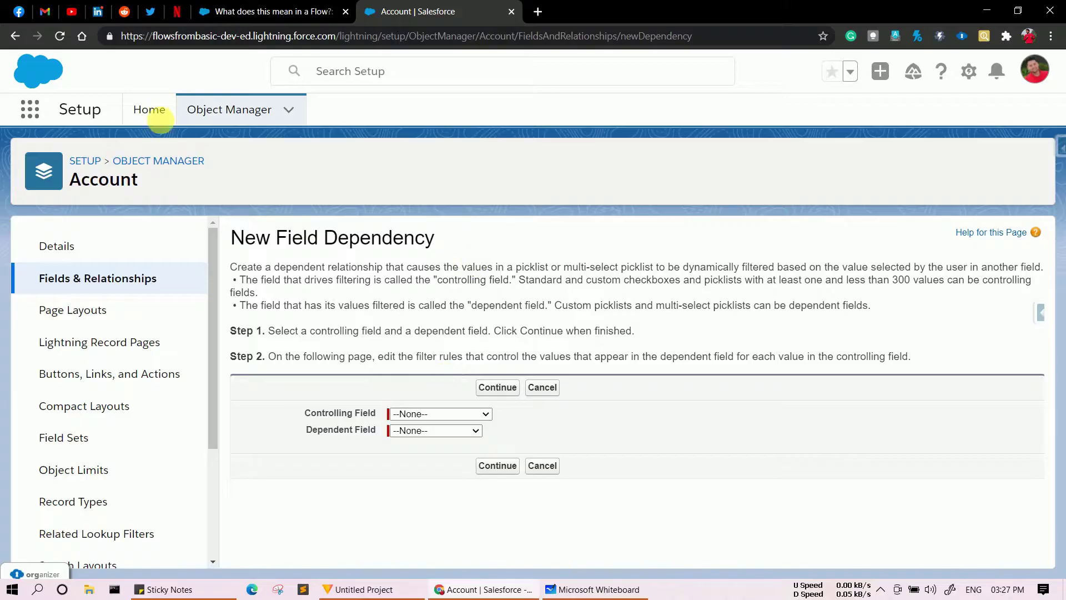
click(216, 117)
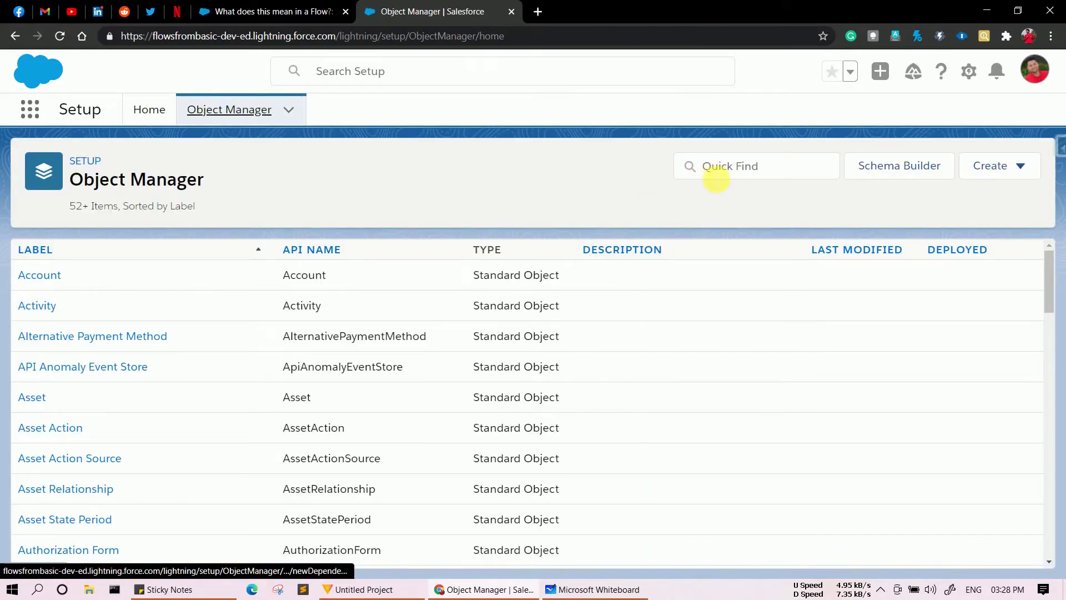
click(784, 174)
text(accoyu)
key(BackSpace)
key(BackSpace)
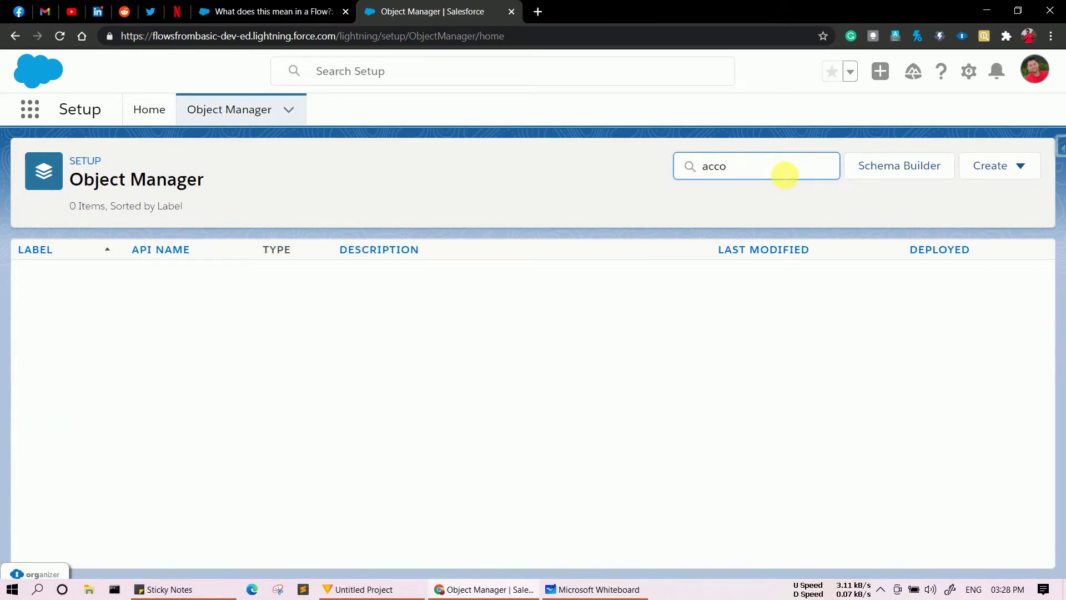
click(39, 275)
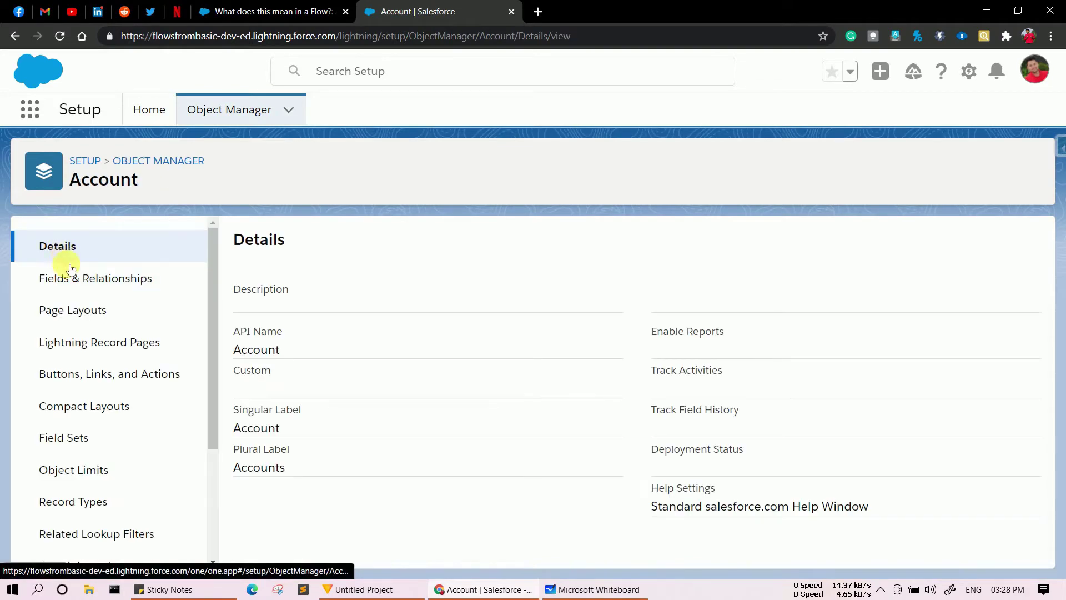
click(83, 280)
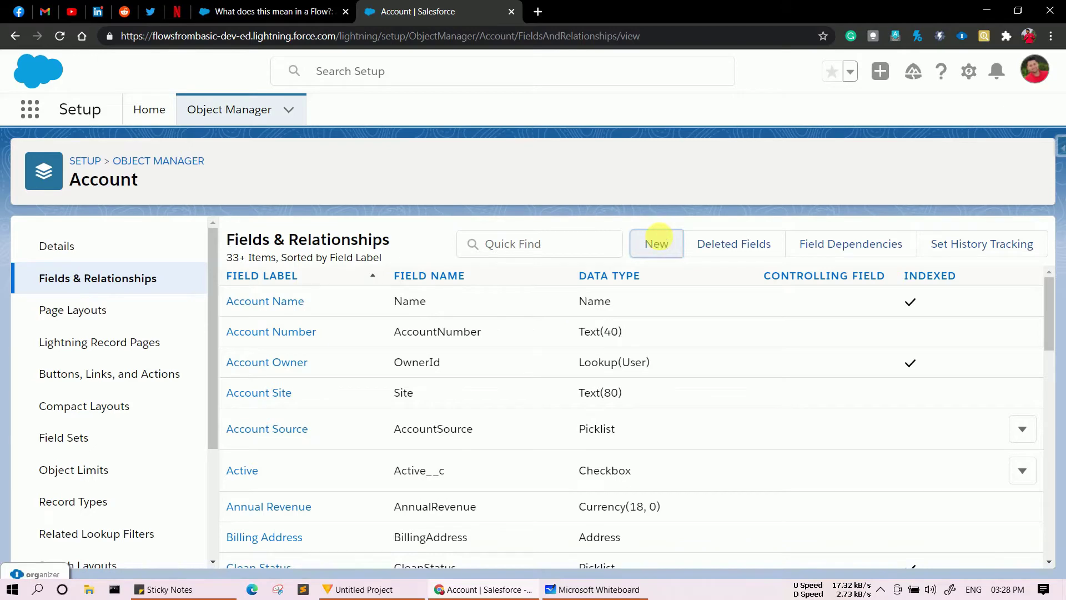
click(657, 243)
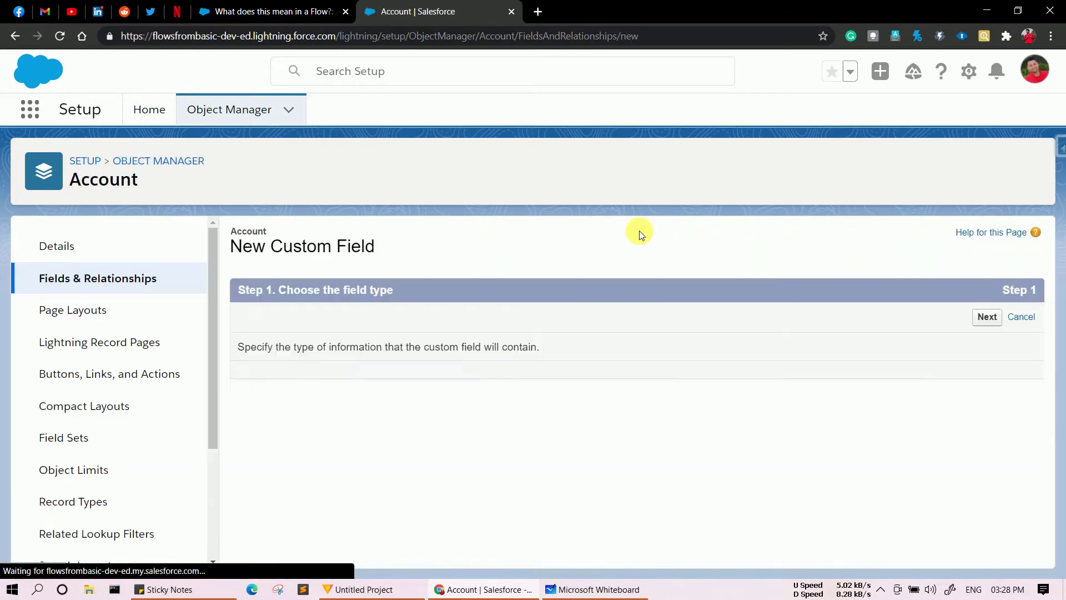
- Choose Picklist as the new Account field's data type
scroll(523, 477, down, 8)
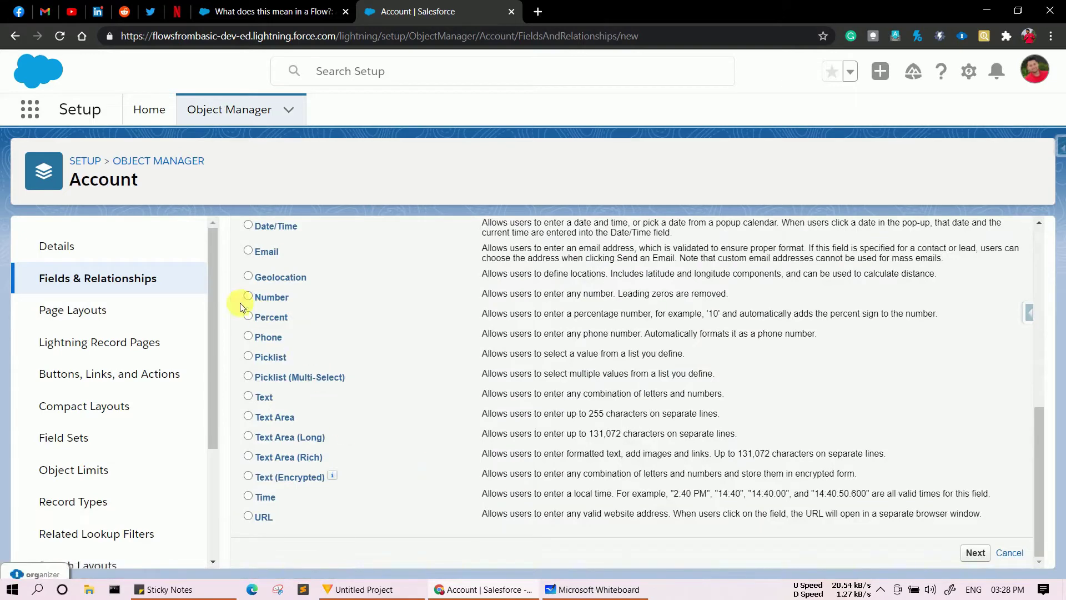
click(249, 356)
scroll(877, 364, up, 8)
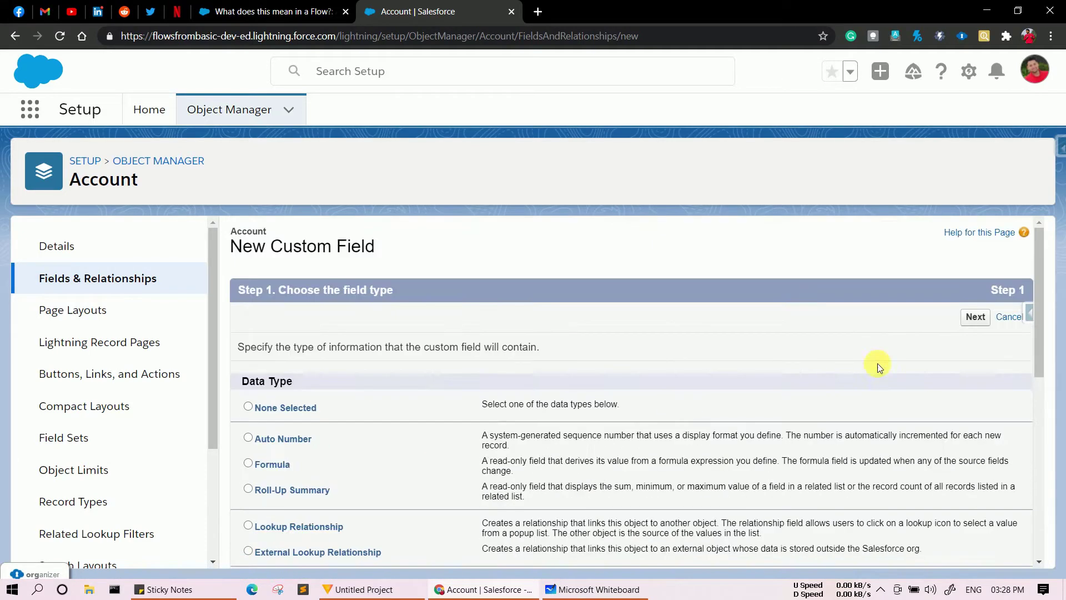
click(975, 316)
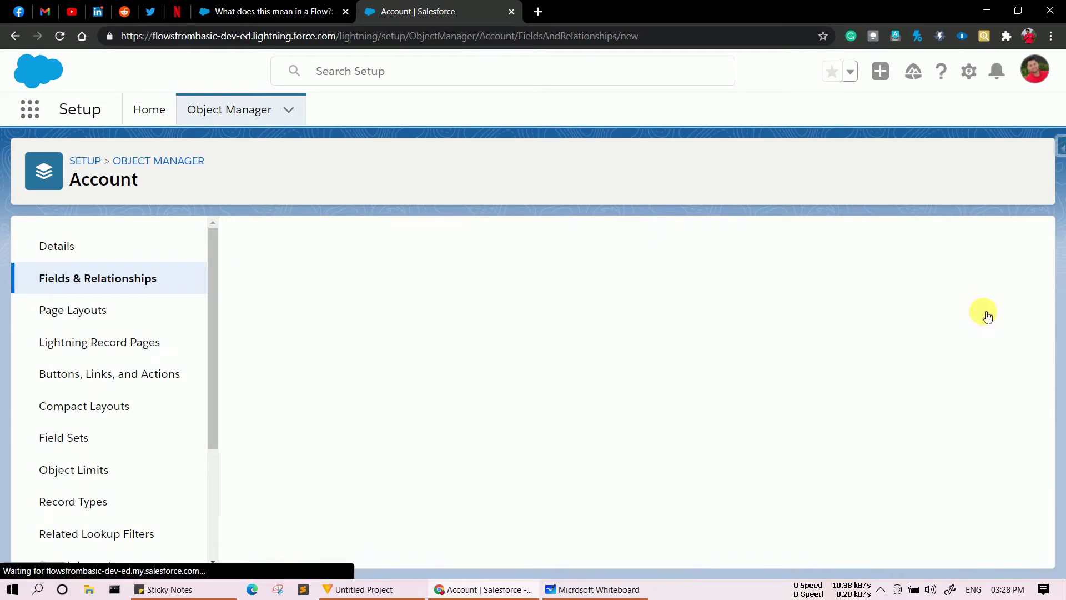
- Label the picklist 'Country' and enter values India and USA, one per line
scroll(405, 325, down, 4)
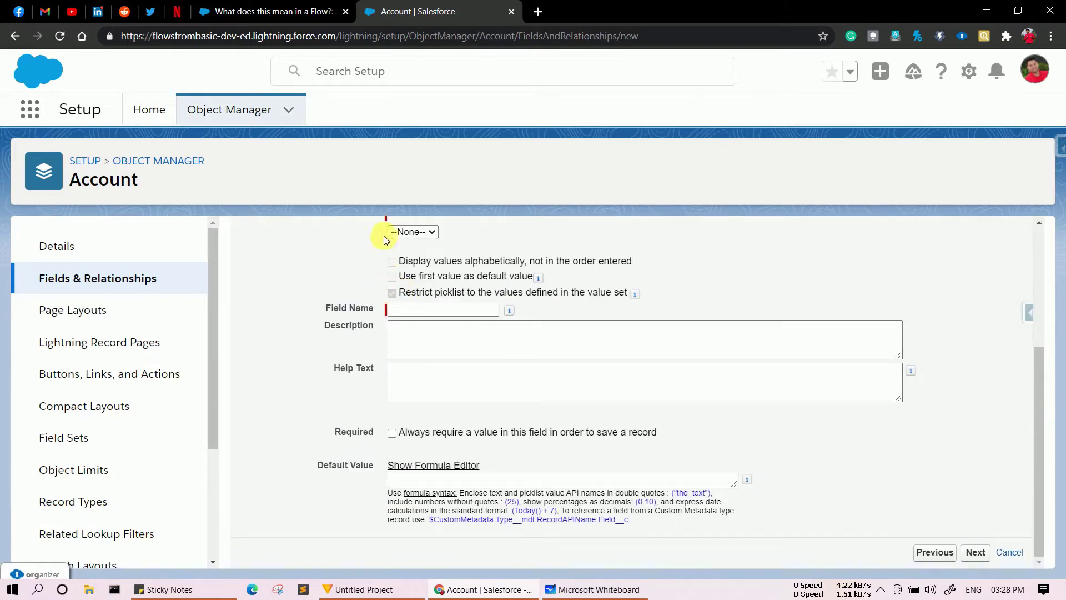
scroll(405, 316, up, 4)
click(393, 405)
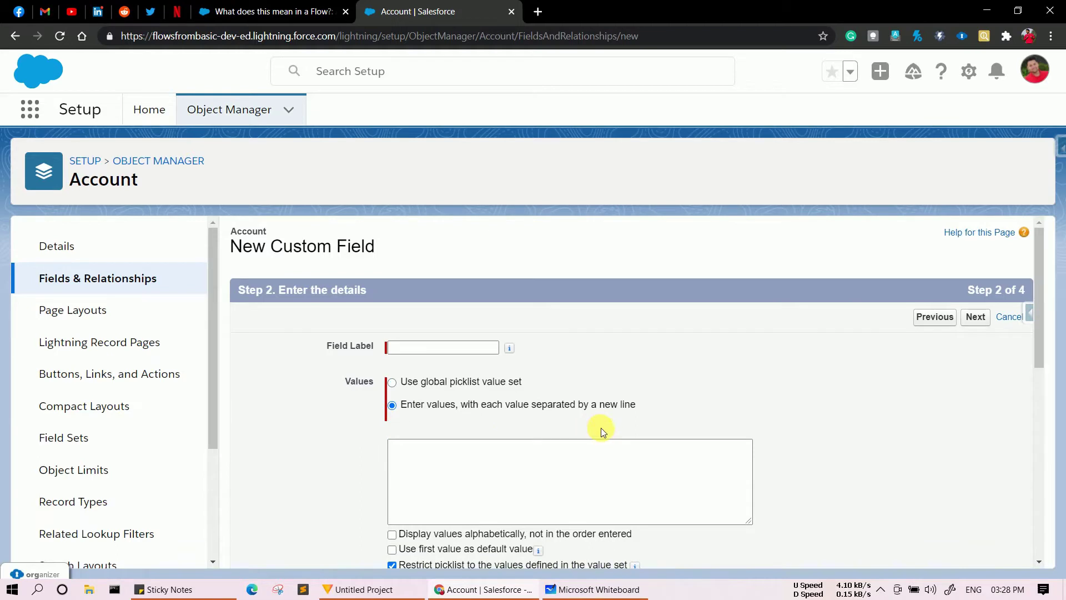
click(411, 349)
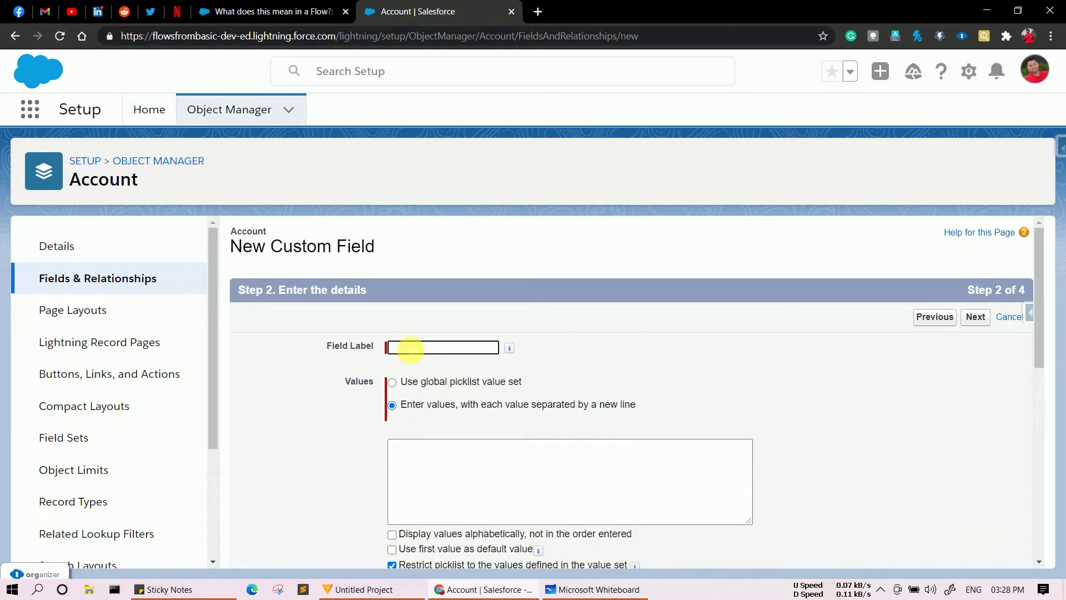
text(Country)
click(425, 448)
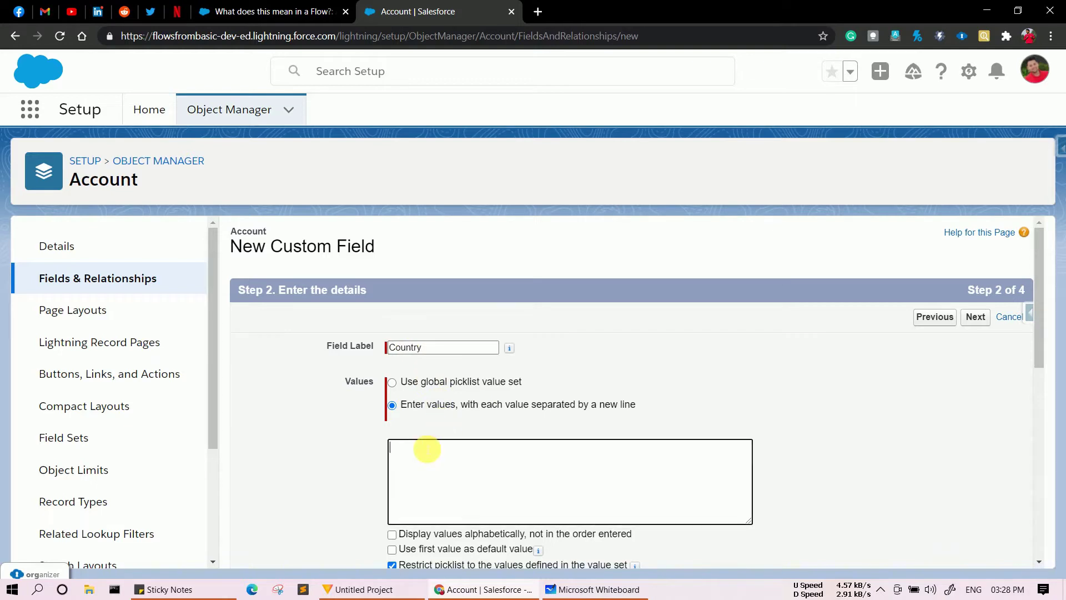
text(India)
key(Return)
text(USA)
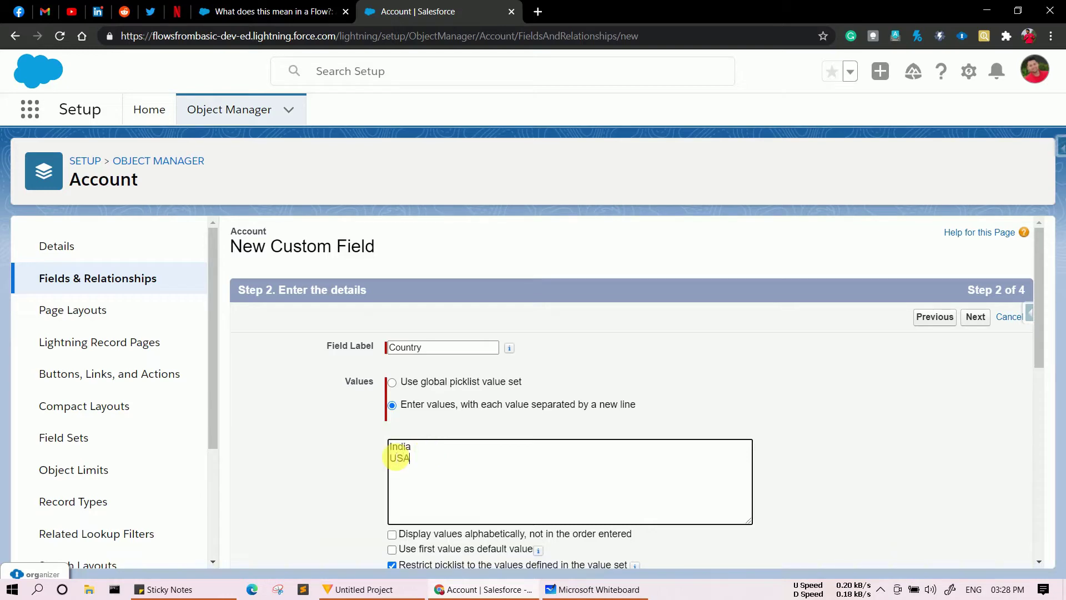
- Move through the remaining wizard pages keeping default field visibility
scroll(835, 527, down, 4)
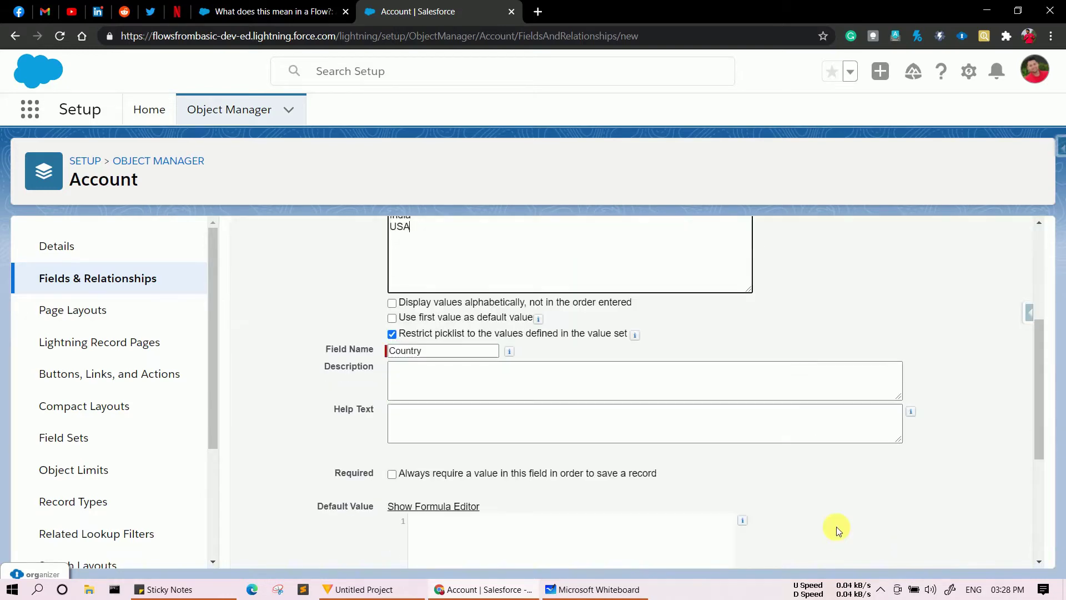
scroll(836, 526, up, 4)
click(976, 317)
click(975, 318)
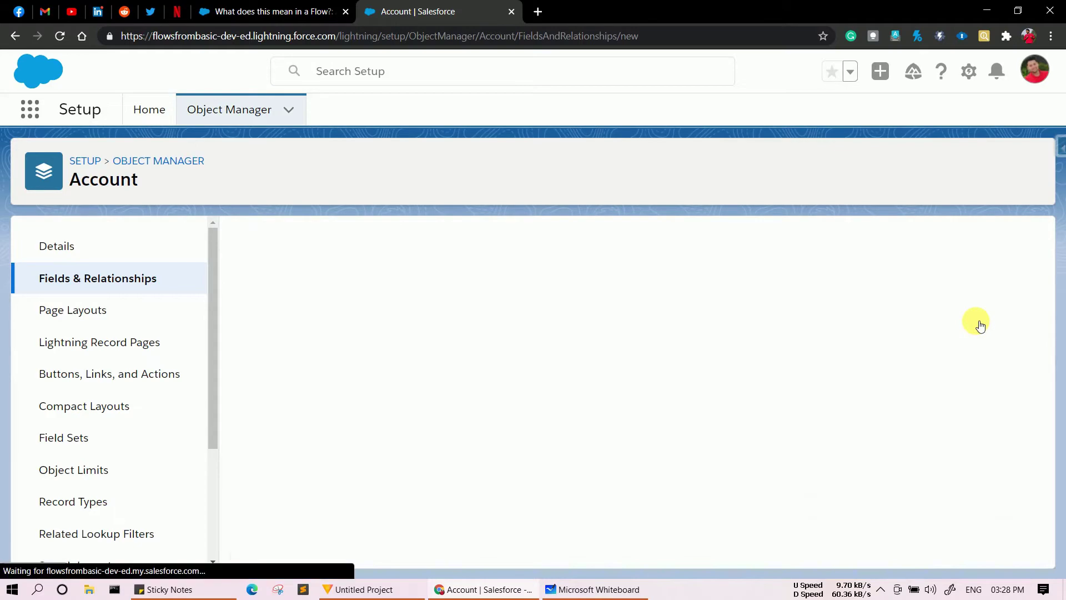
- Save the Country field with Save & New and choose Picklist for the next field
click(972, 318)
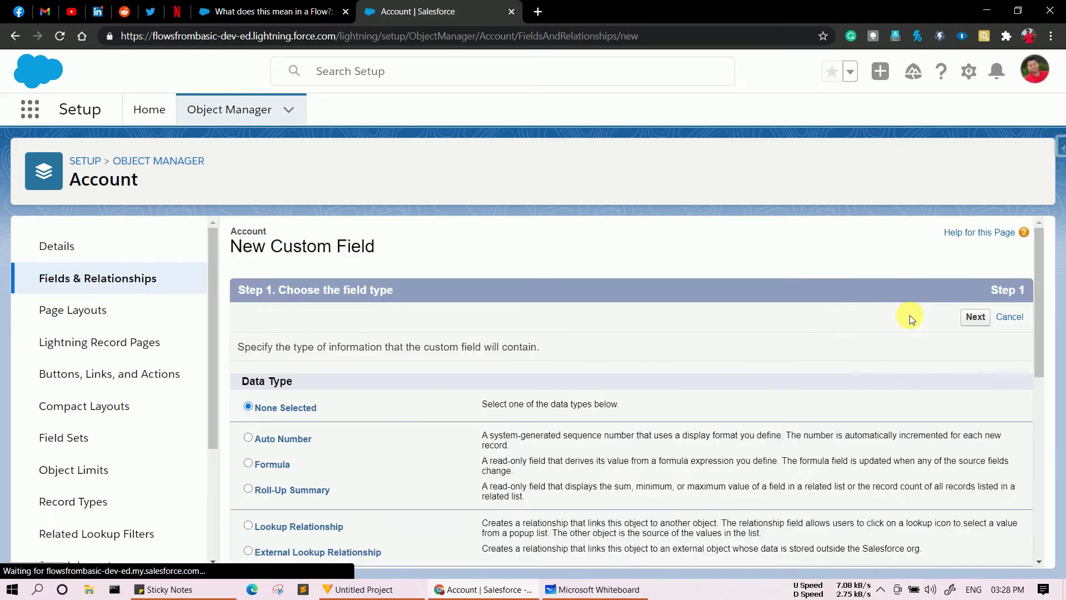
scroll(439, 378, down, 7)
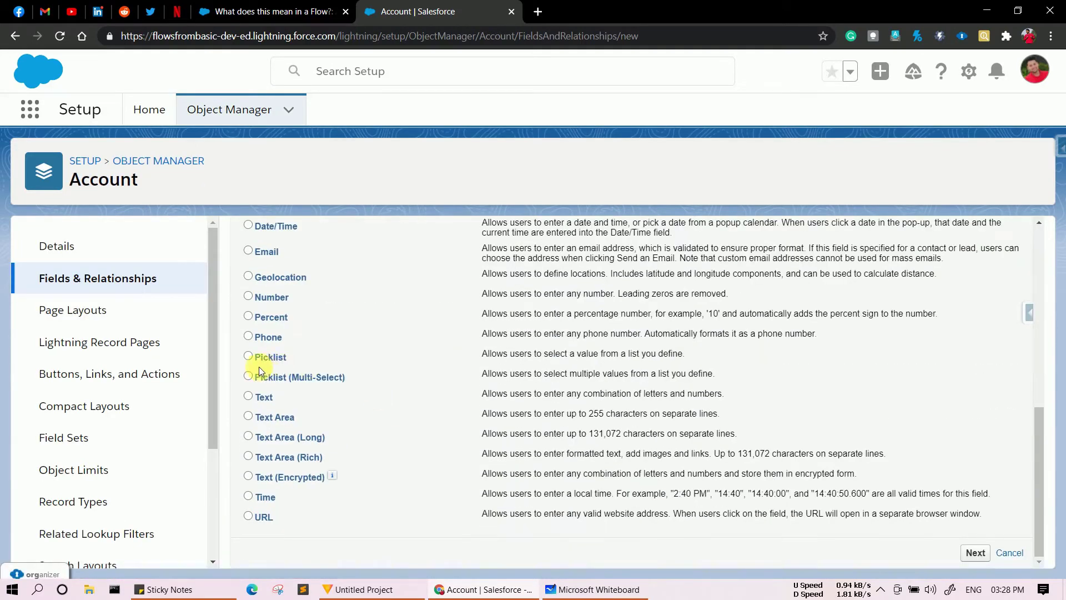
click(248, 355)
scroll(444, 411, up, 7)
click(976, 316)
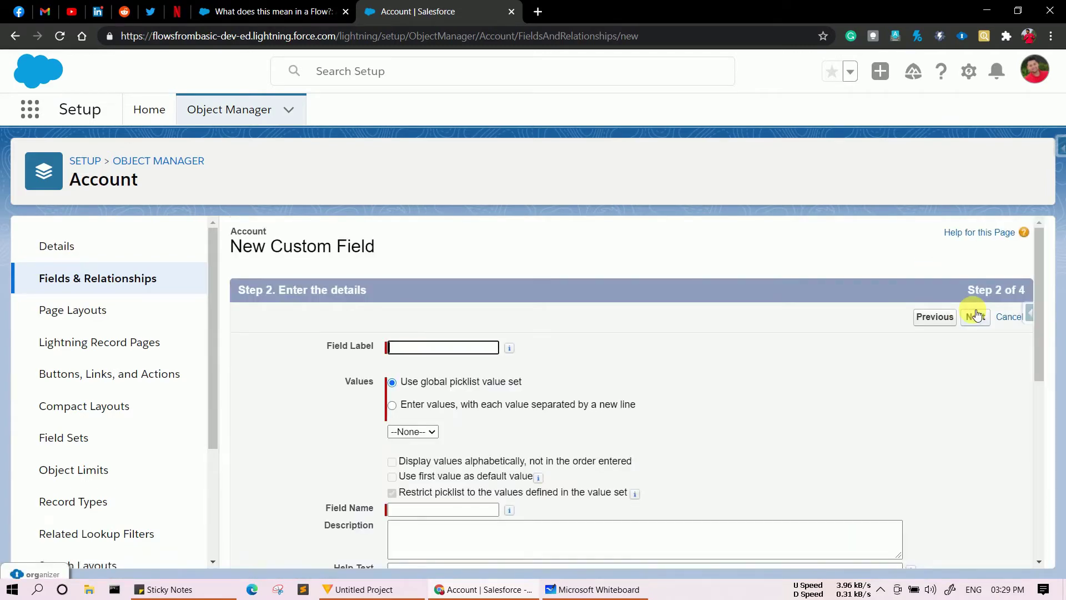
- Label the new picklist 'State' with values entered one per line
text(State)
click(392, 405)
click(418, 453)
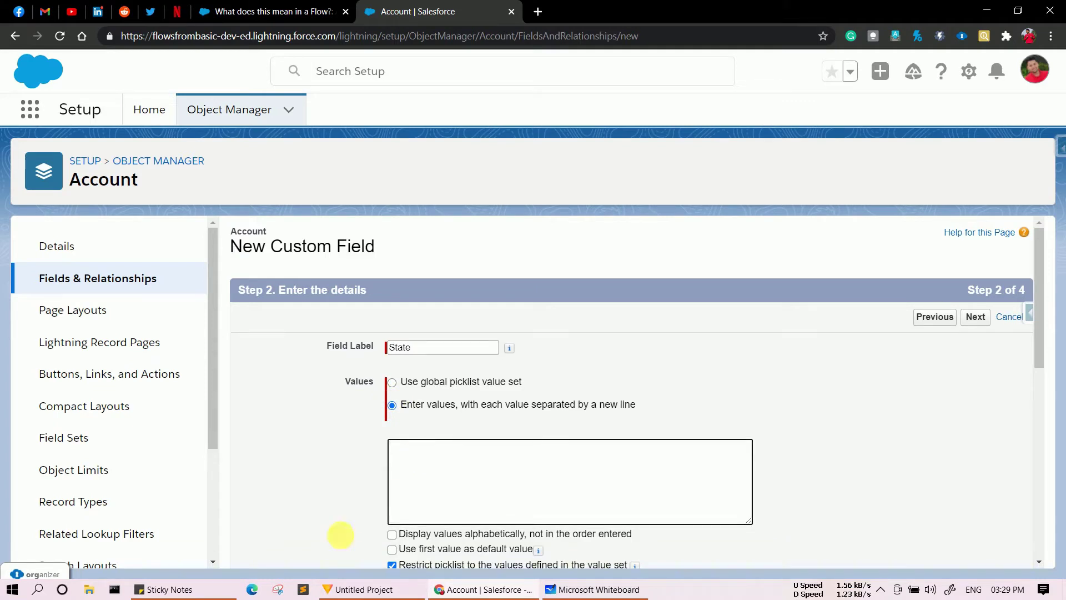
- Select the full list of Indian and US state names in Sticky Notes
click(212, 591)
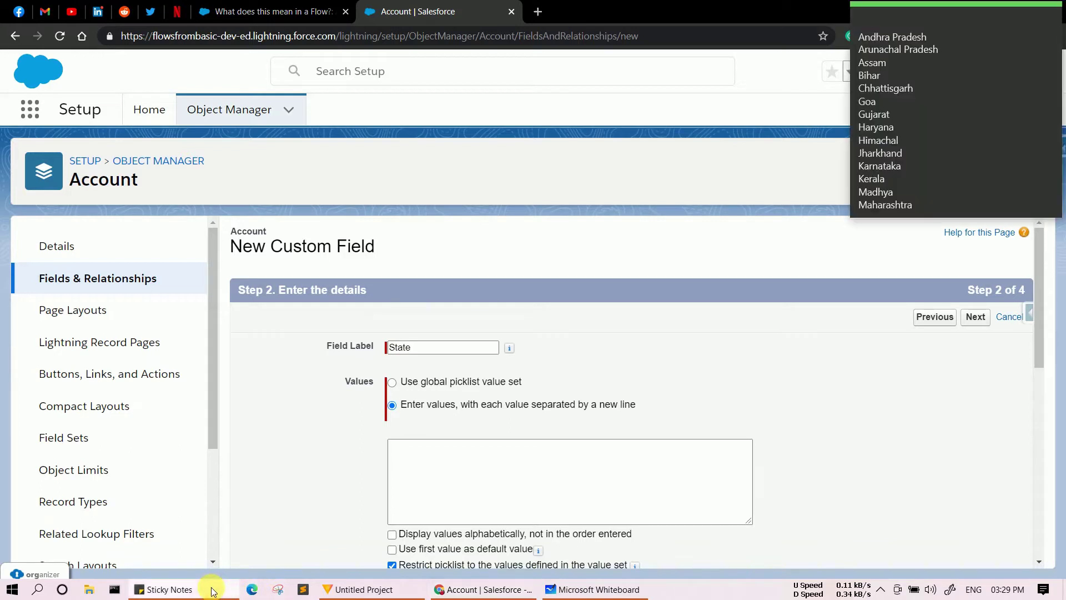
scroll(930, 129, down, 1)
scroll(929, 129, up, 8)
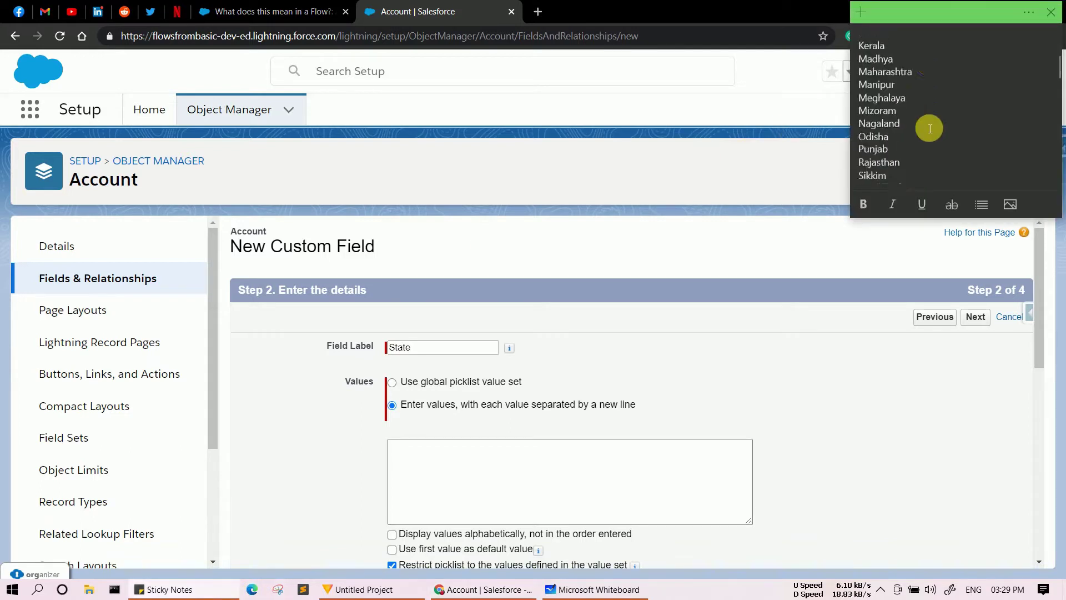
scroll(930, 128, down, 5)
scroll(930, 128, down, 4)
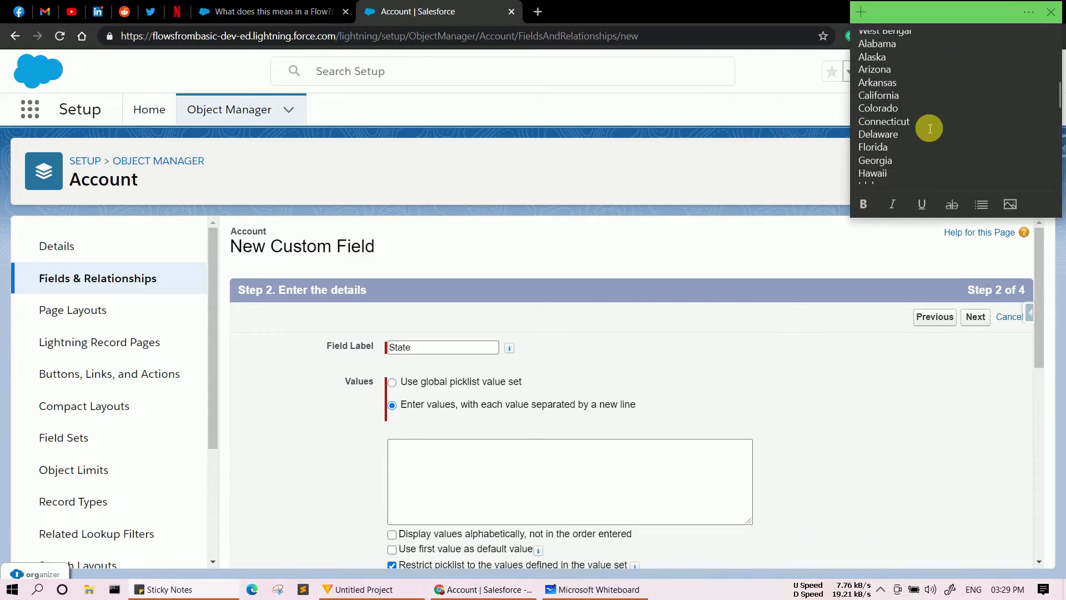
click(930, 128)
key(ctrl+shift+End)
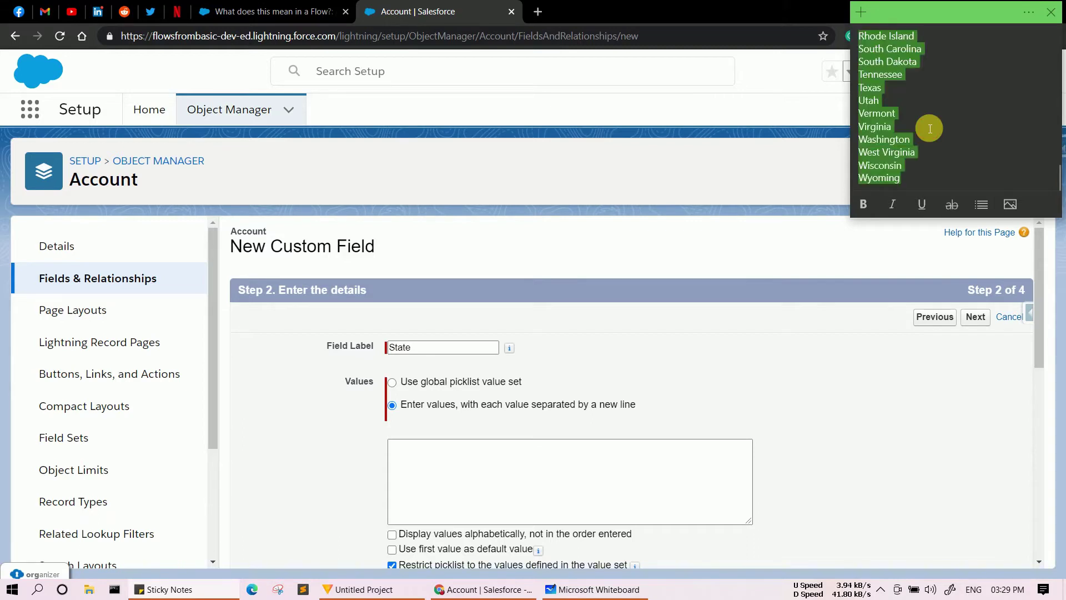
- Paste the state names into the State values box and review the list
click(410, 469)
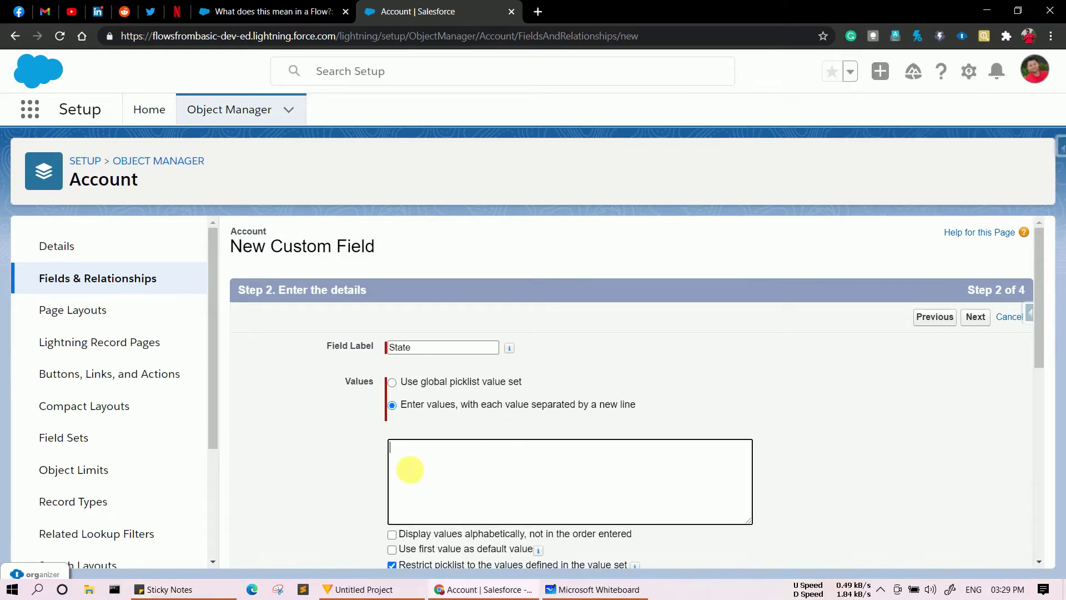
key(ctrl+v)
scroll(449, 474, up, 4)
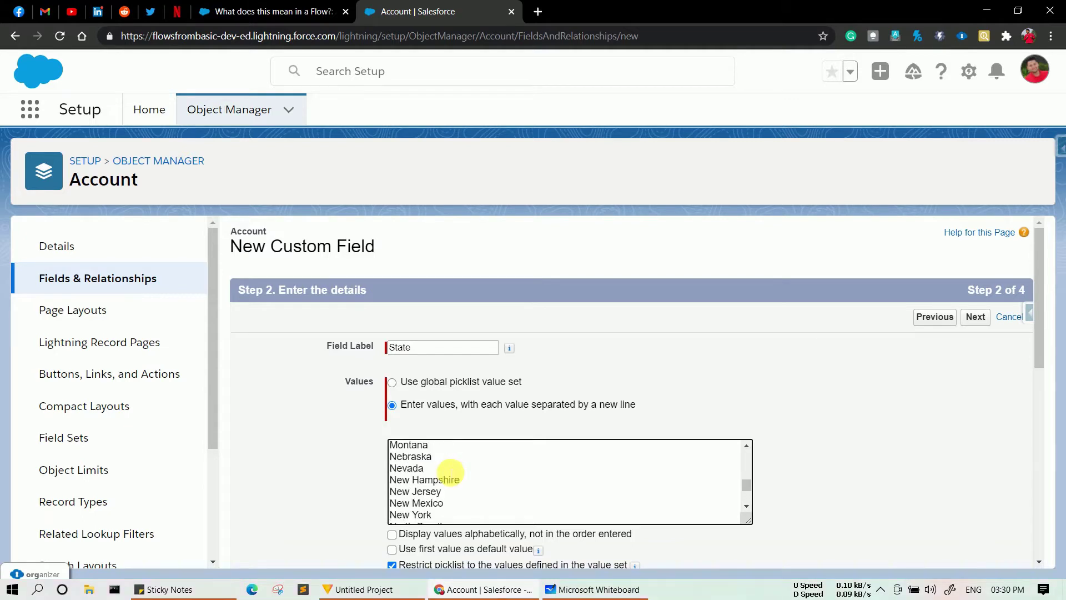
scroll(413, 470, up, 2)
scroll(415, 468, up, 5)
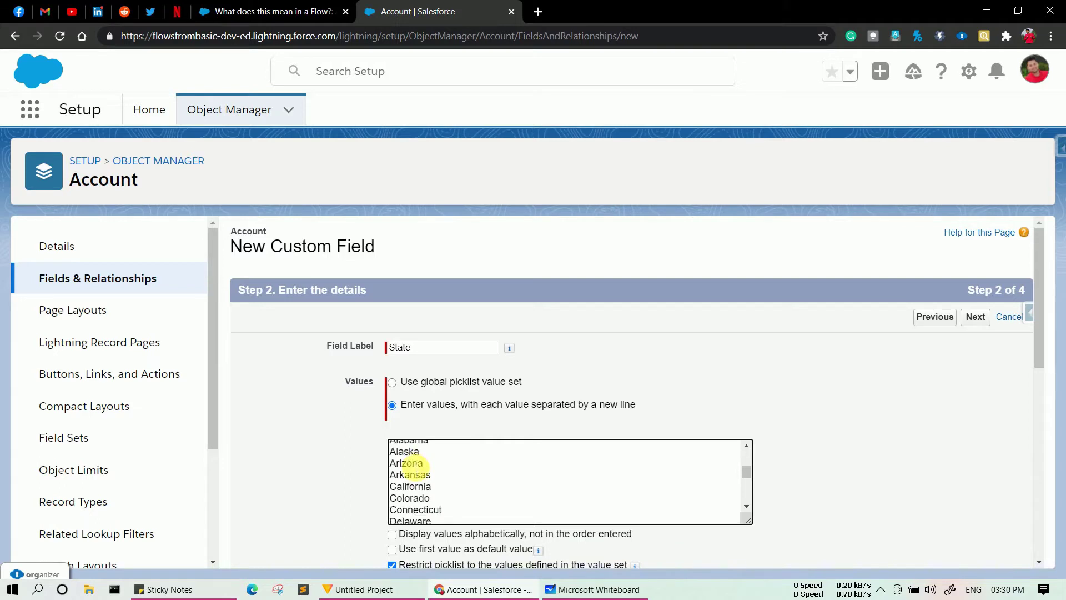
scroll(413, 468, up, 3)
scroll(414, 464, up, 4)
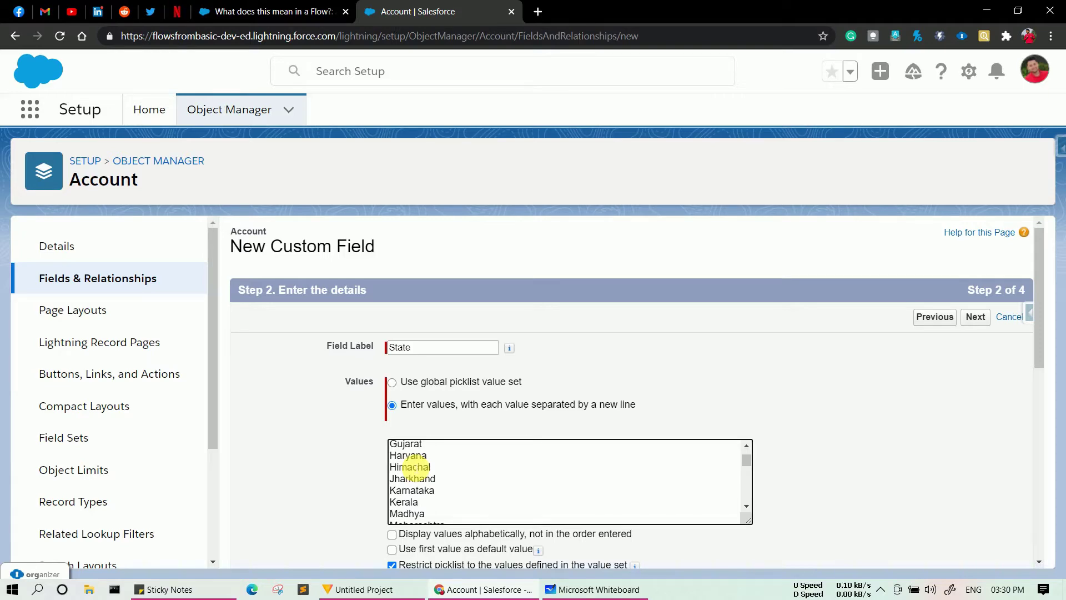
scroll(824, 422, down, 1)
- Save the State field and duplicate the Salesforce browser tab
click(975, 290)
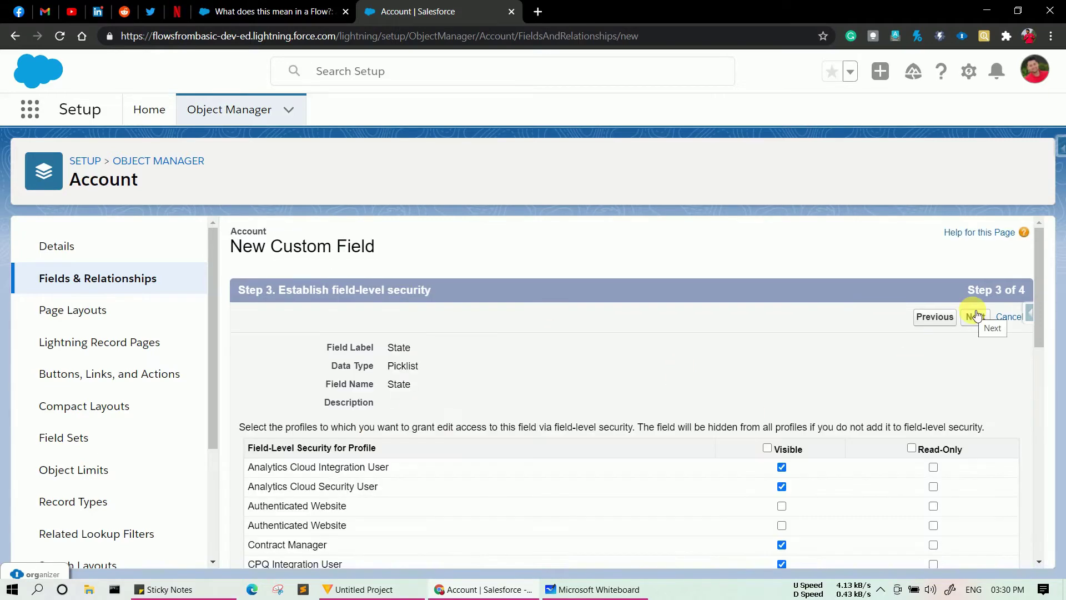
click(976, 315)
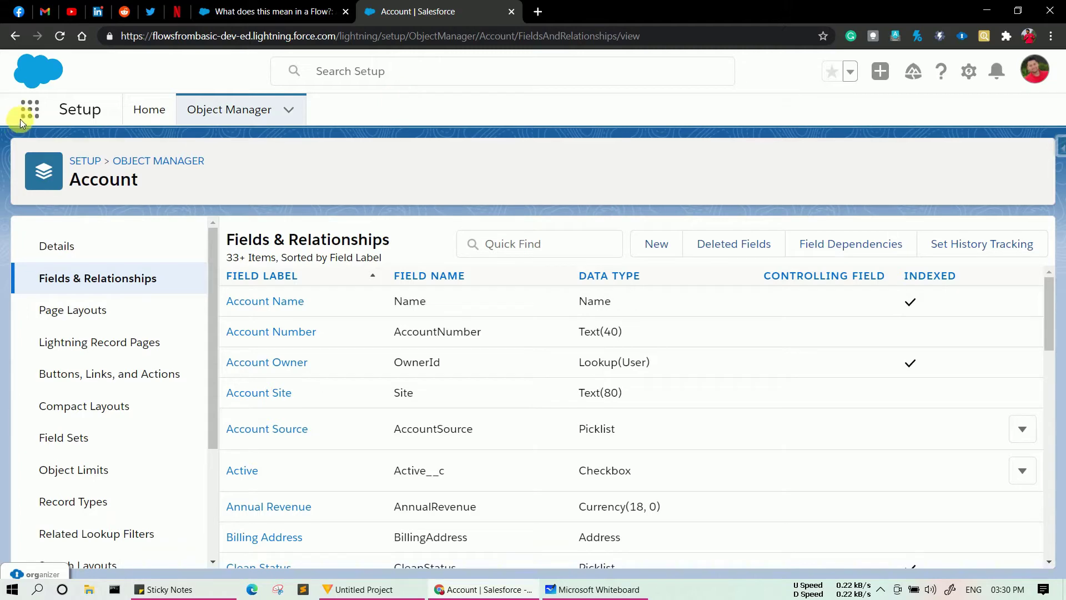
right_click(378, 21)
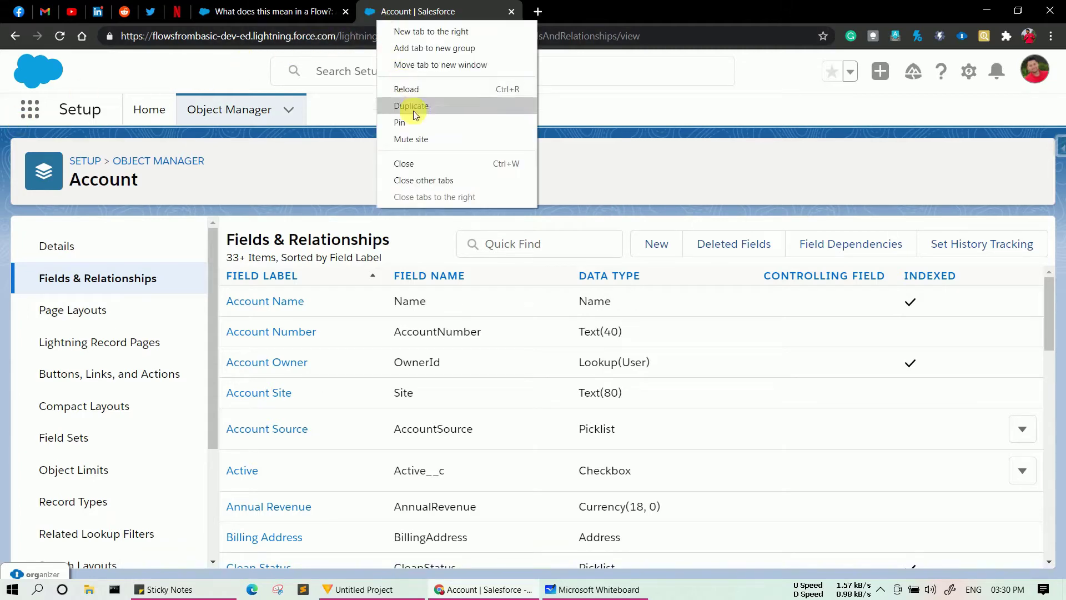
click(411, 107)
- In the duplicate tab, go to the Sales app's Accounts list
click(396, 11)
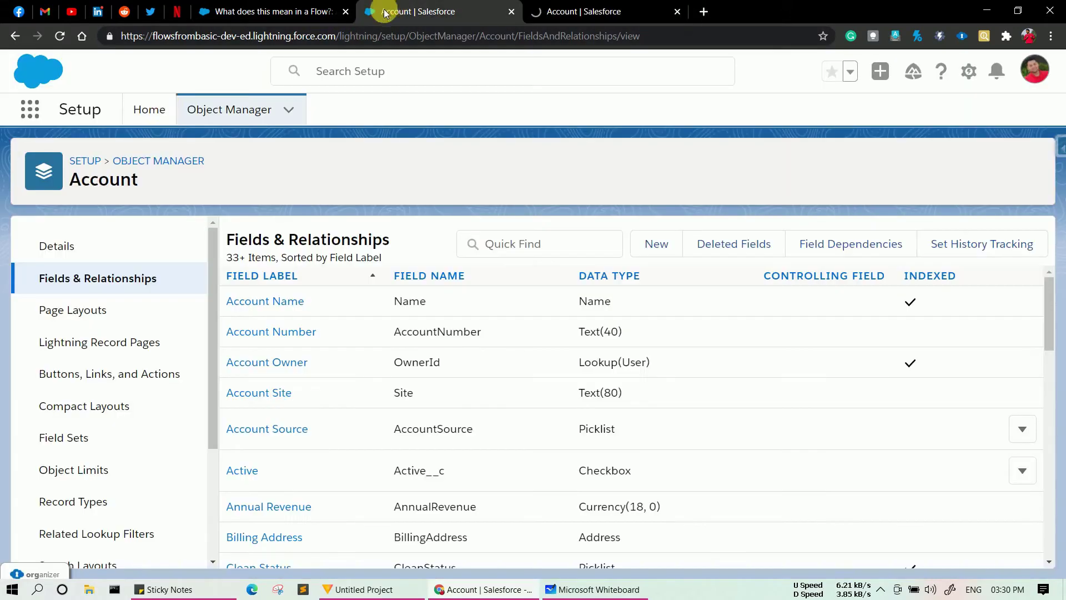
click(31, 111)
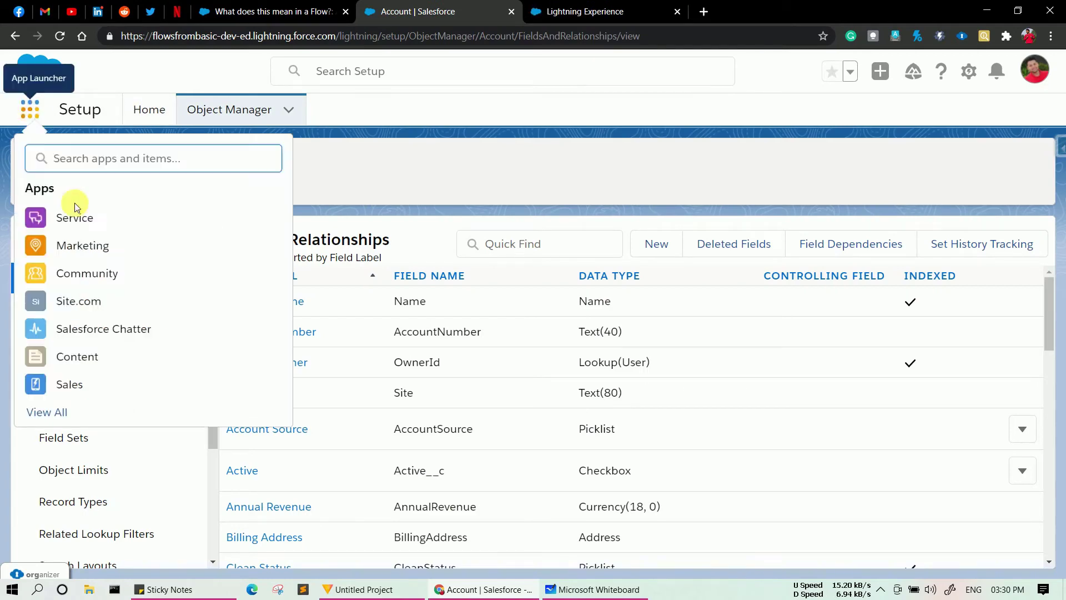
click(62, 394)
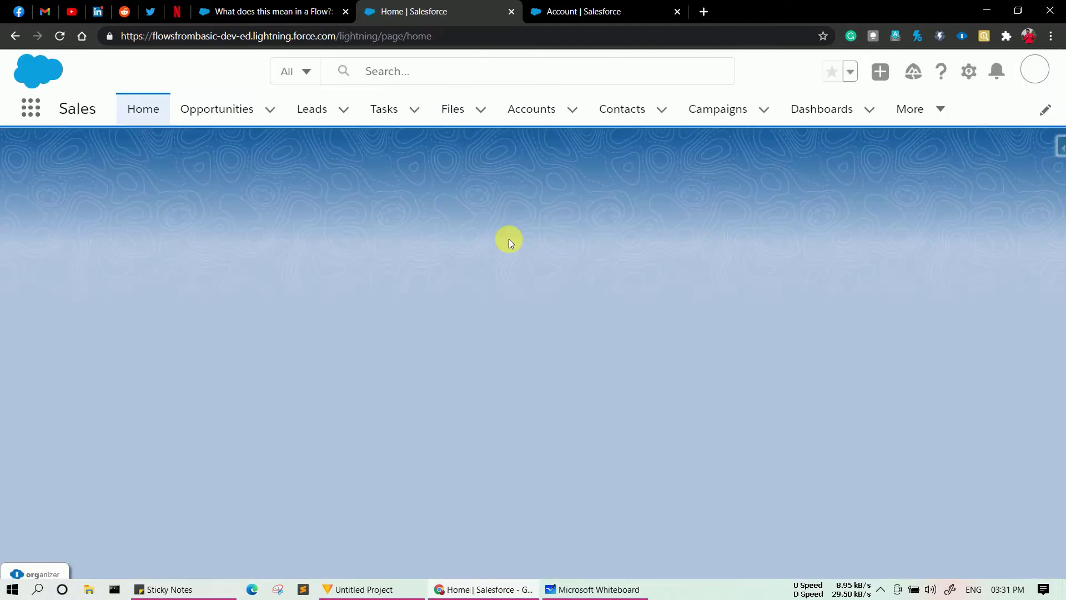
click(533, 110)
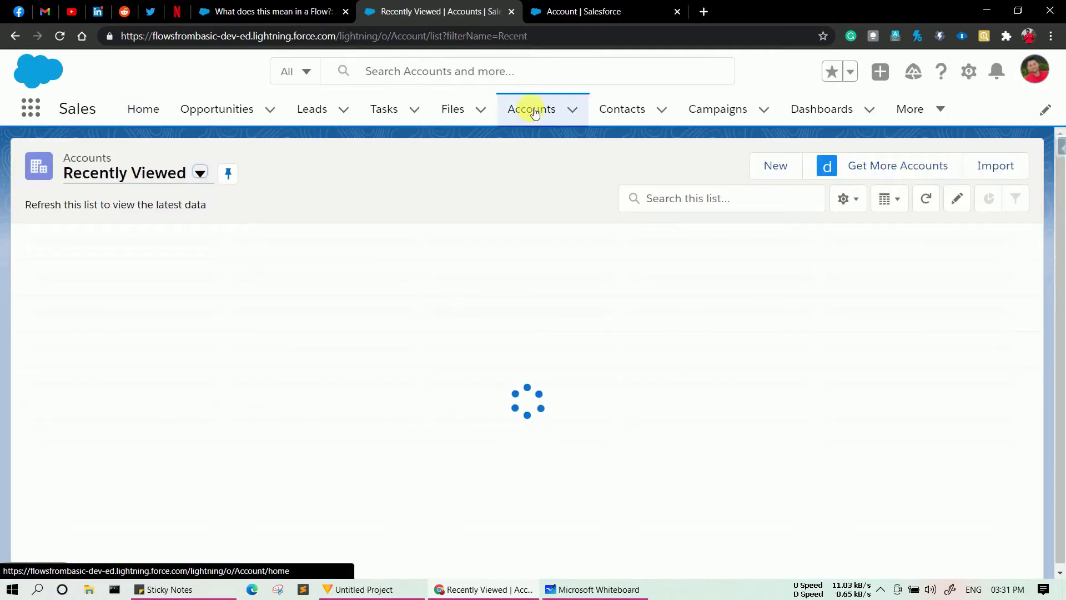
- Start a New Account and inspect the Country and State picklist options without choosing any
click(787, 167)
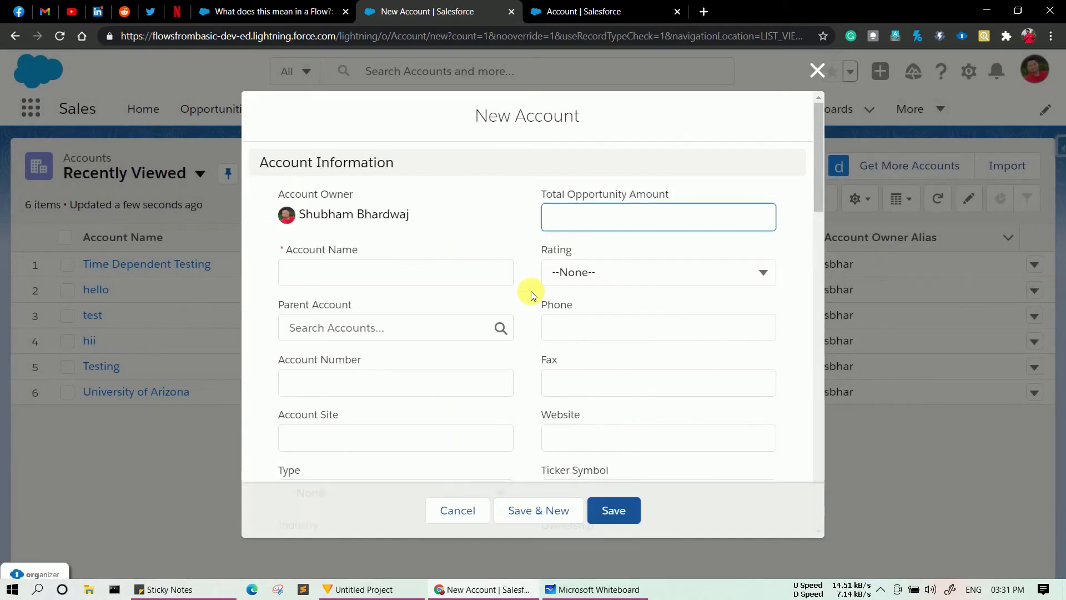
scroll(530, 290, down, 6)
scroll(530, 294, down, 1)
click(488, 292)
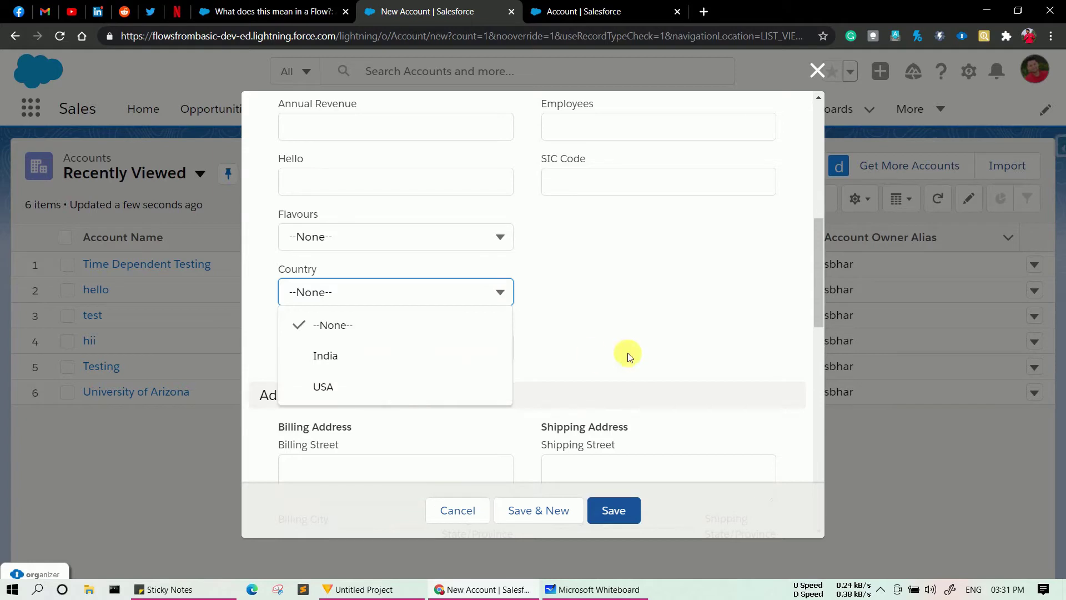
click(594, 353)
click(442, 362)
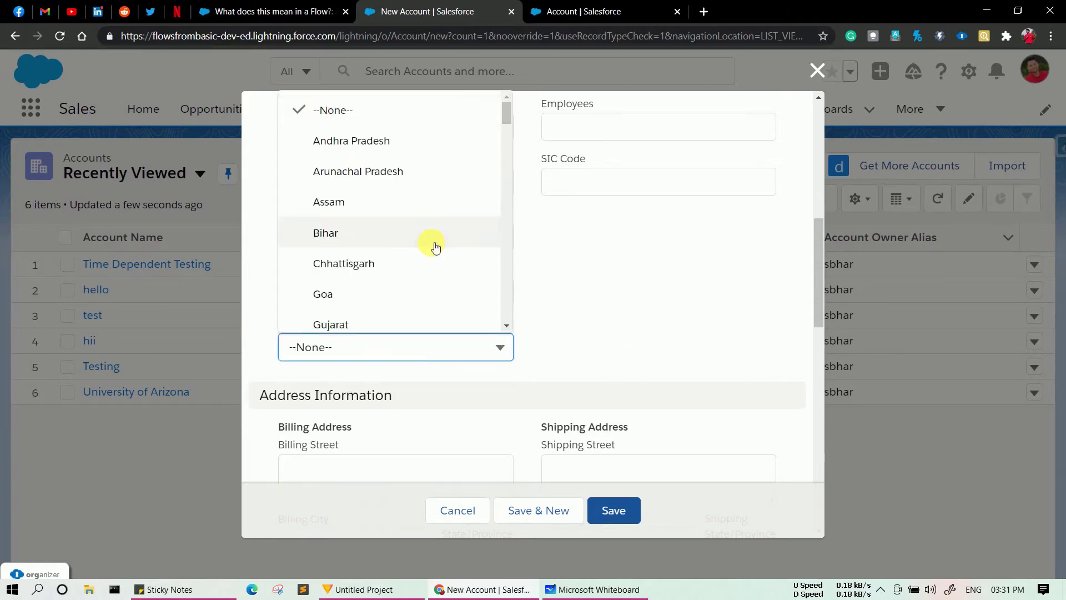
scroll(435, 244, down, 6)
scroll(433, 246, down, 15)
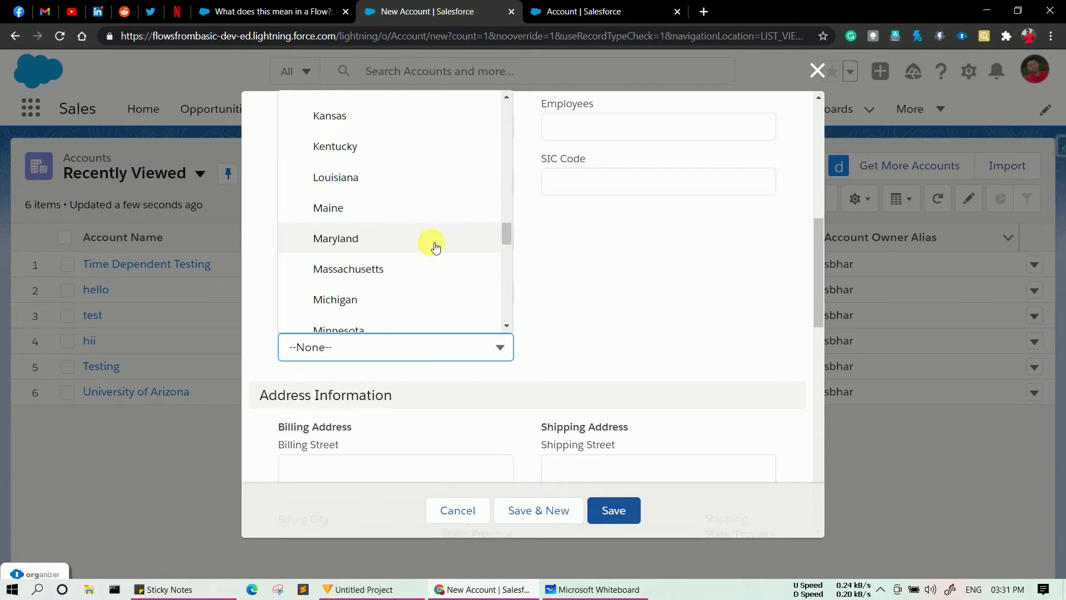
scroll(431, 243, up, 10)
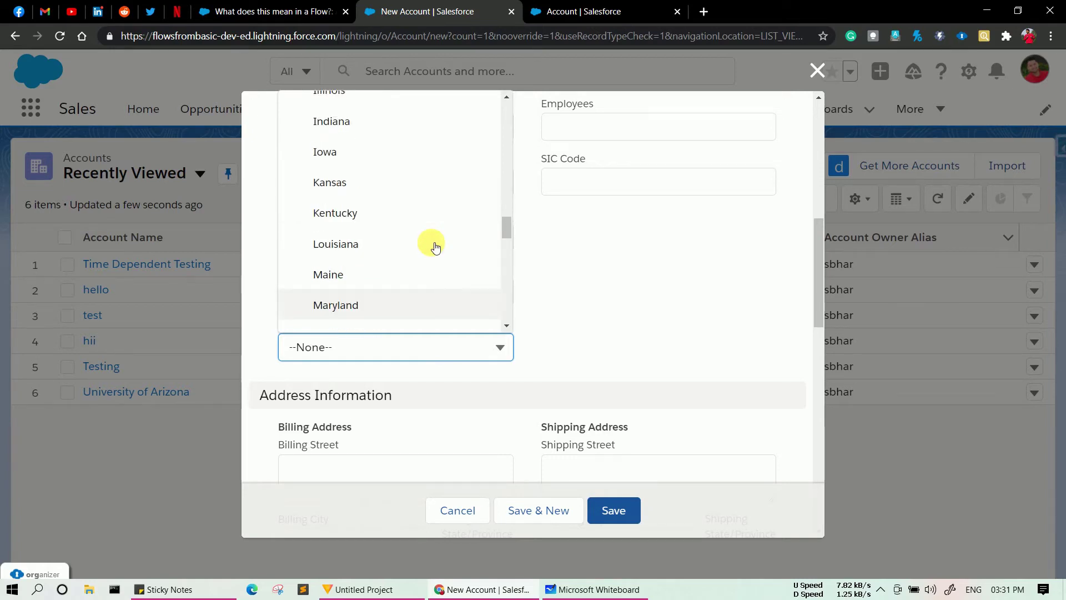
click(672, 291)
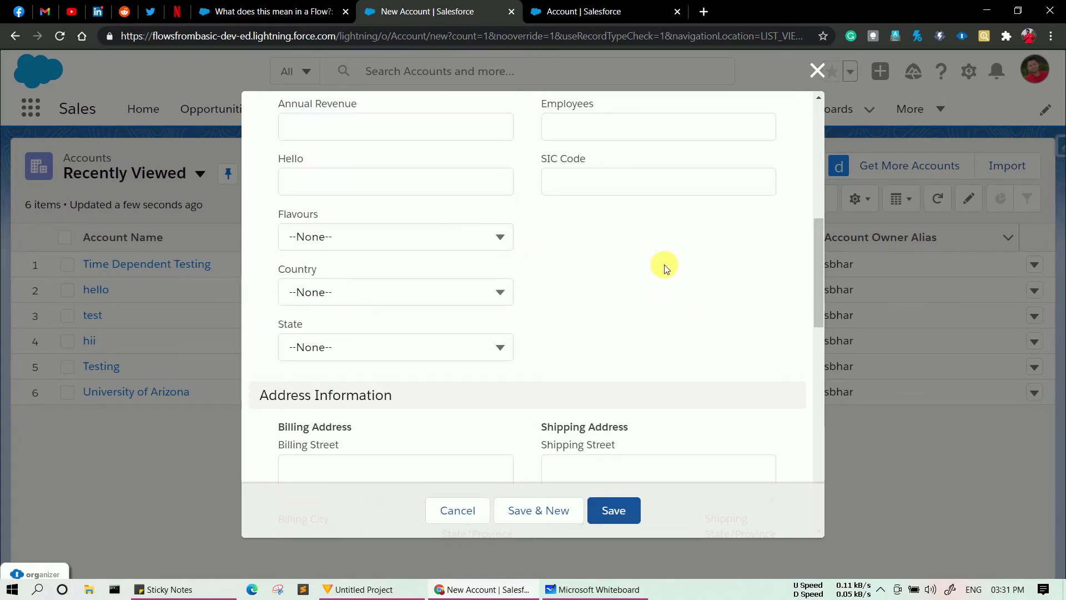
- Recheck the Country and State lists with Country unset, then return to the Account setup tab
click(428, 298)
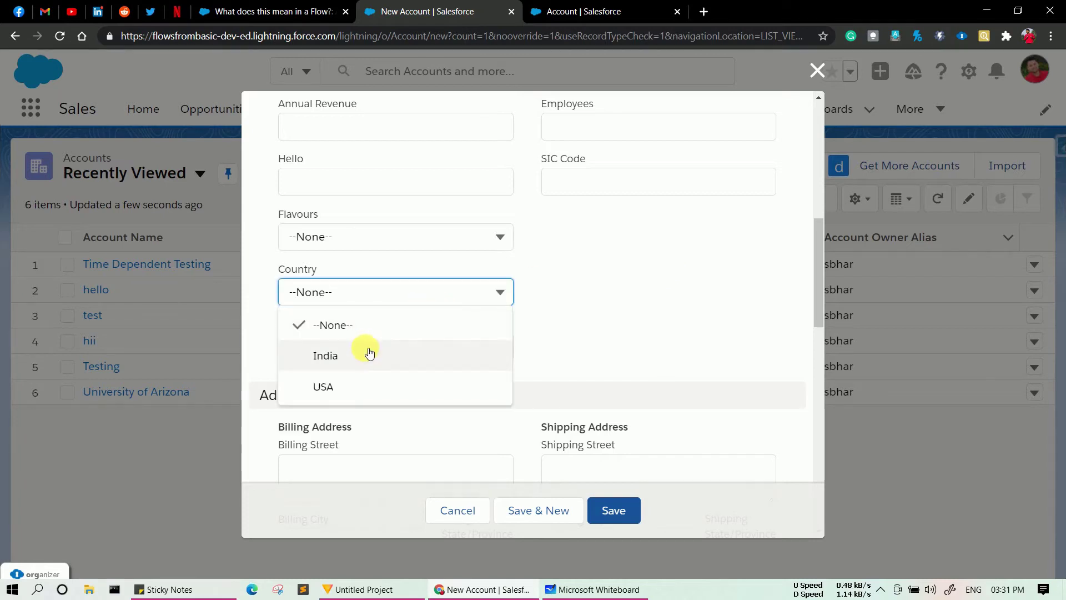
click(551, 336)
click(442, 349)
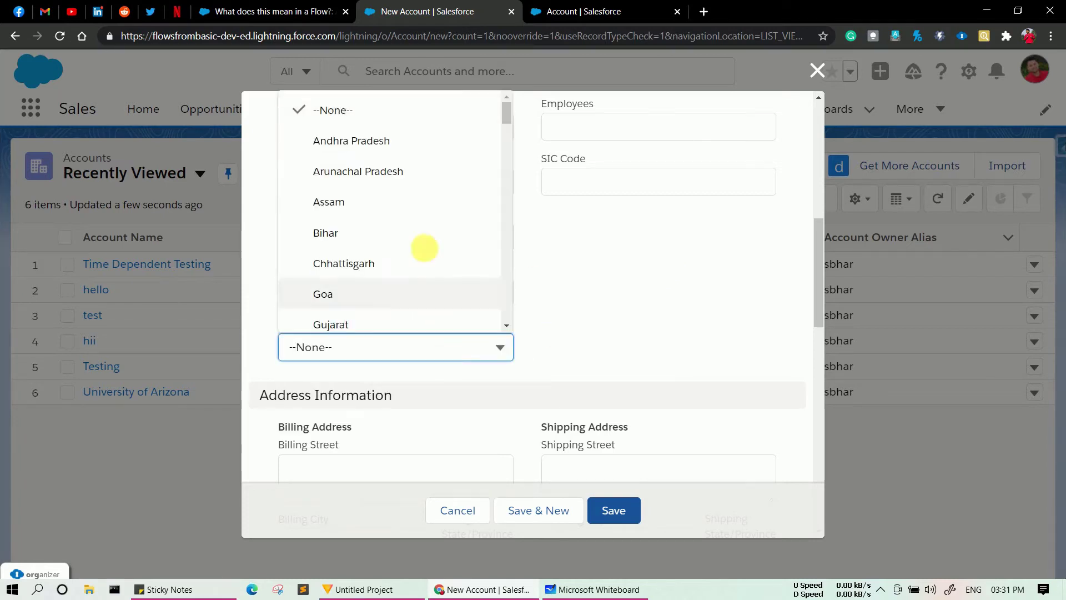
scroll(383, 252, down, 15)
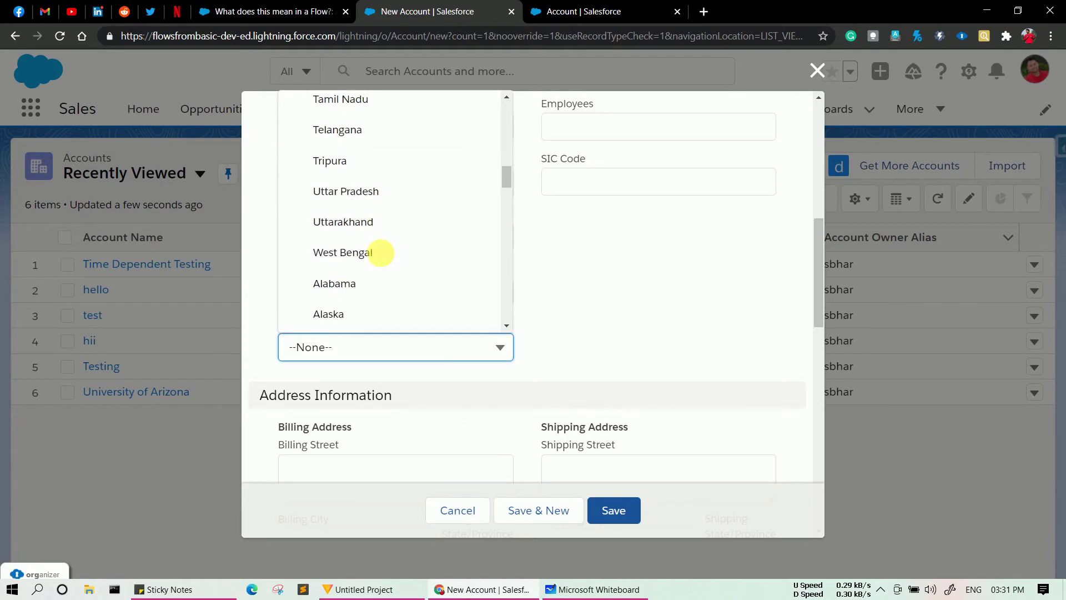
click(637, 314)
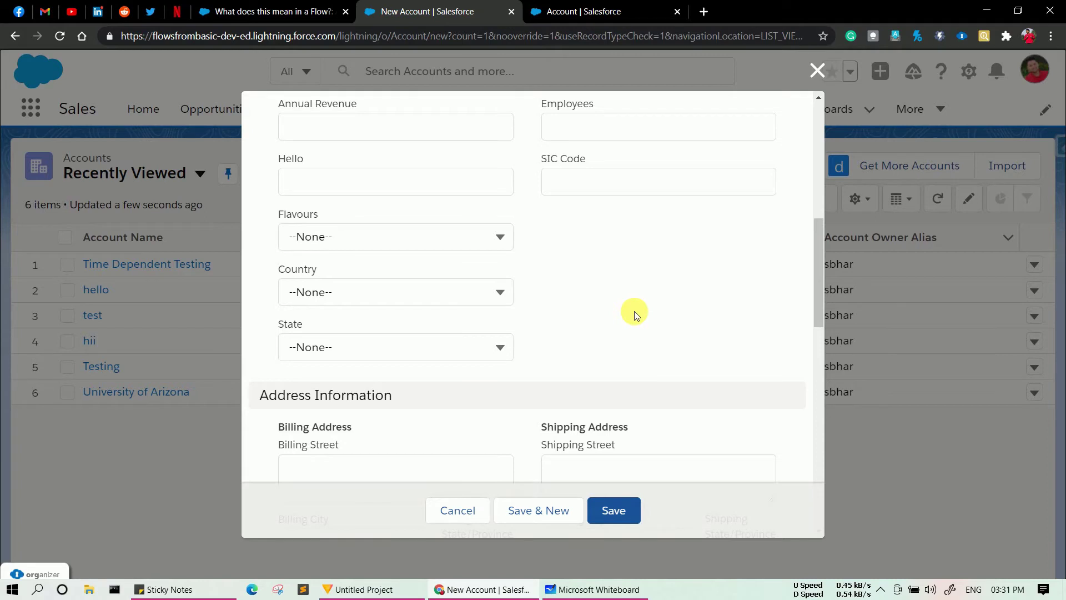
click(609, 8)
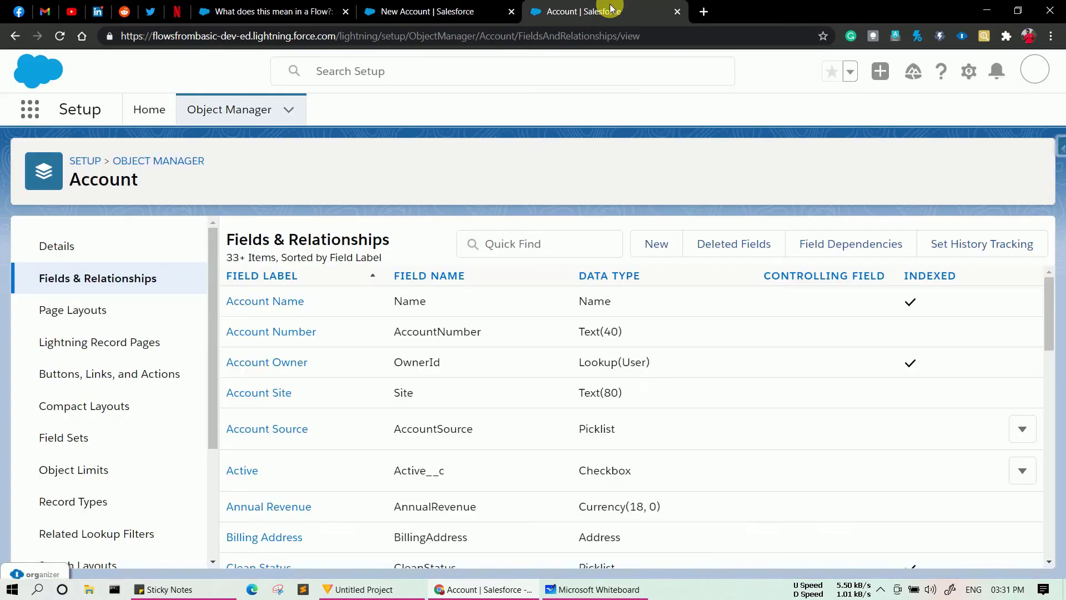
- Create a new Account field dependency with Country as controlling field and State as dependent
click(825, 247)
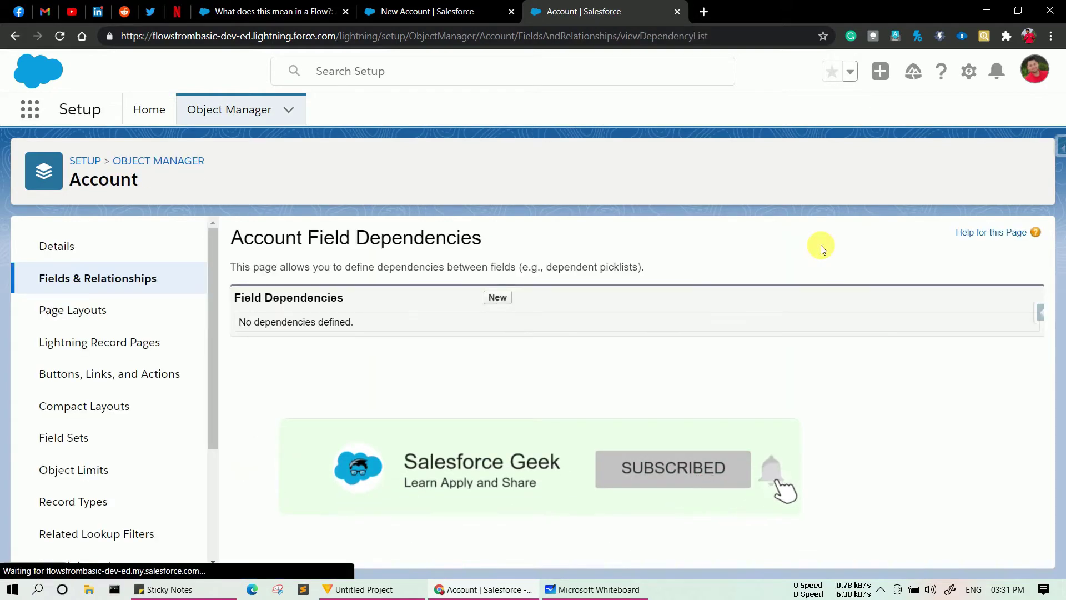
click(497, 297)
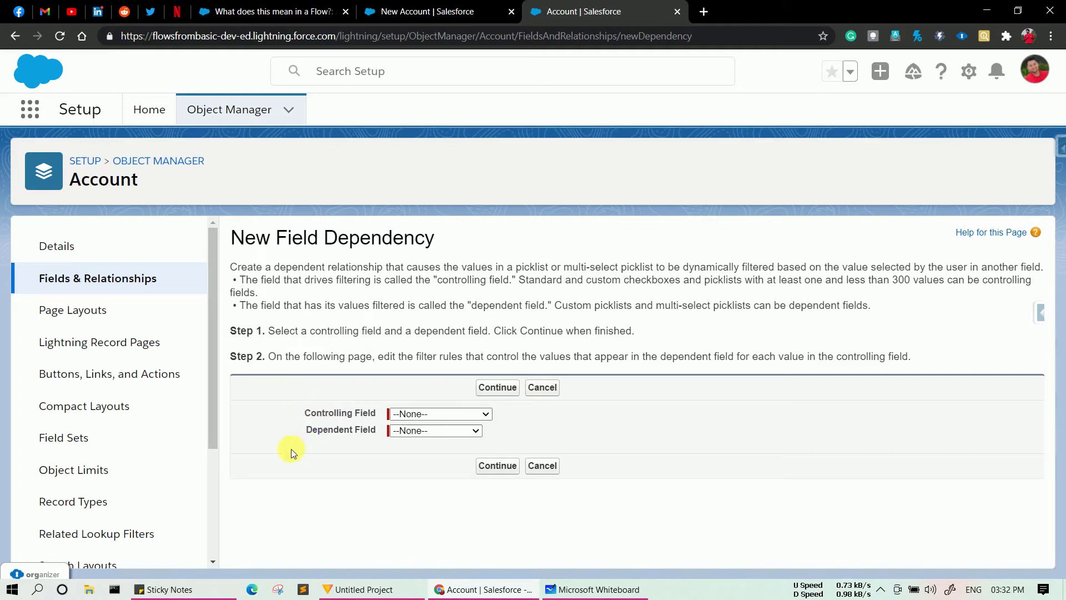
click(420, 415)
click(420, 340)
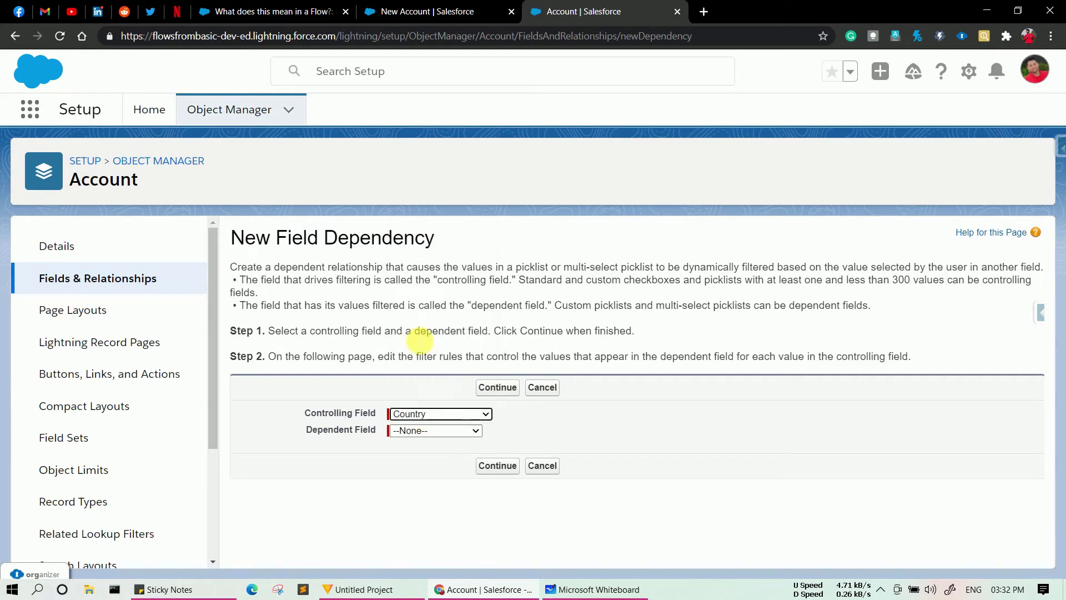
click(391, 432)
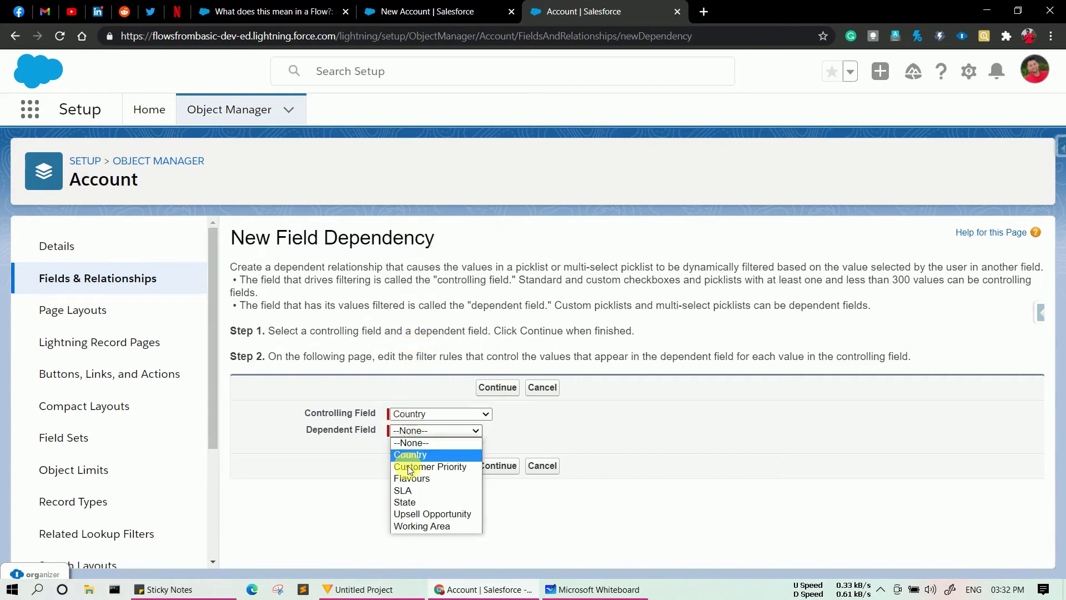
click(412, 505)
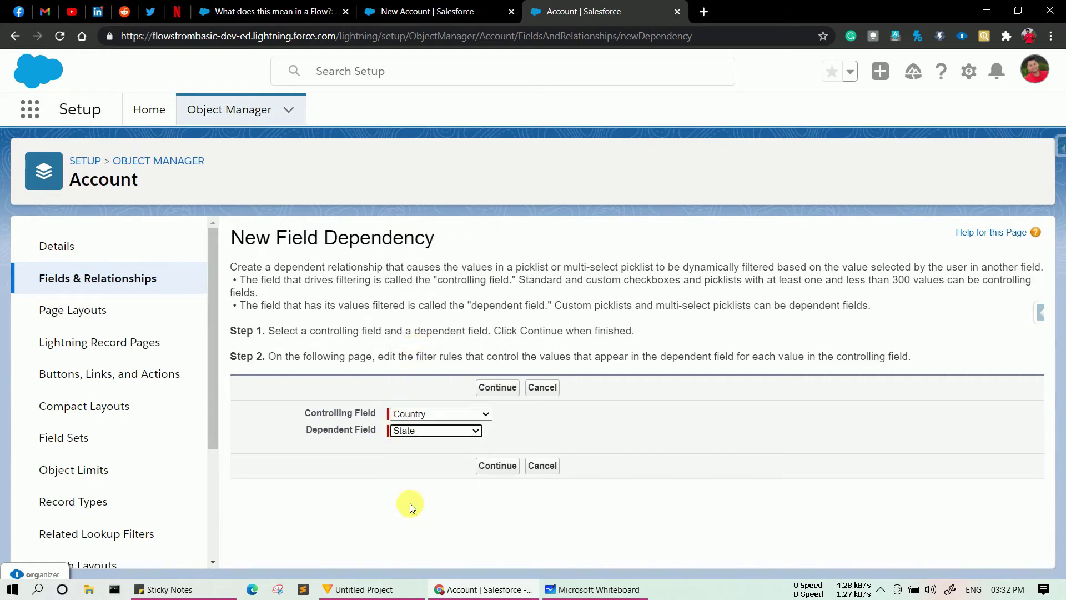
click(485, 388)
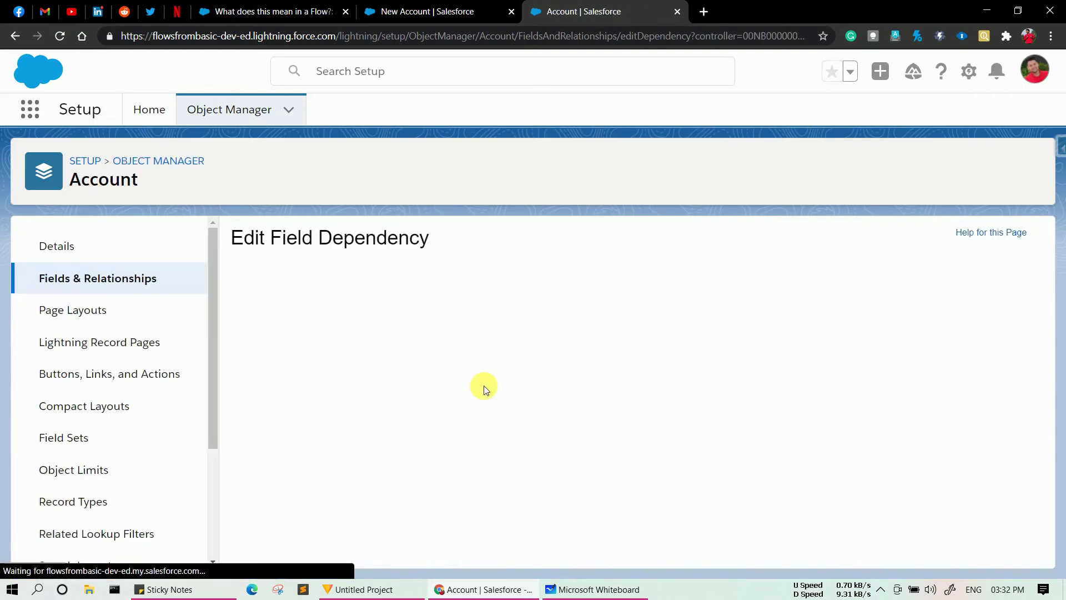
- Select Andhra Pradesh in the India column of the dependency grid
scroll(484, 385, down, 1)
scroll(484, 385, down, 1)
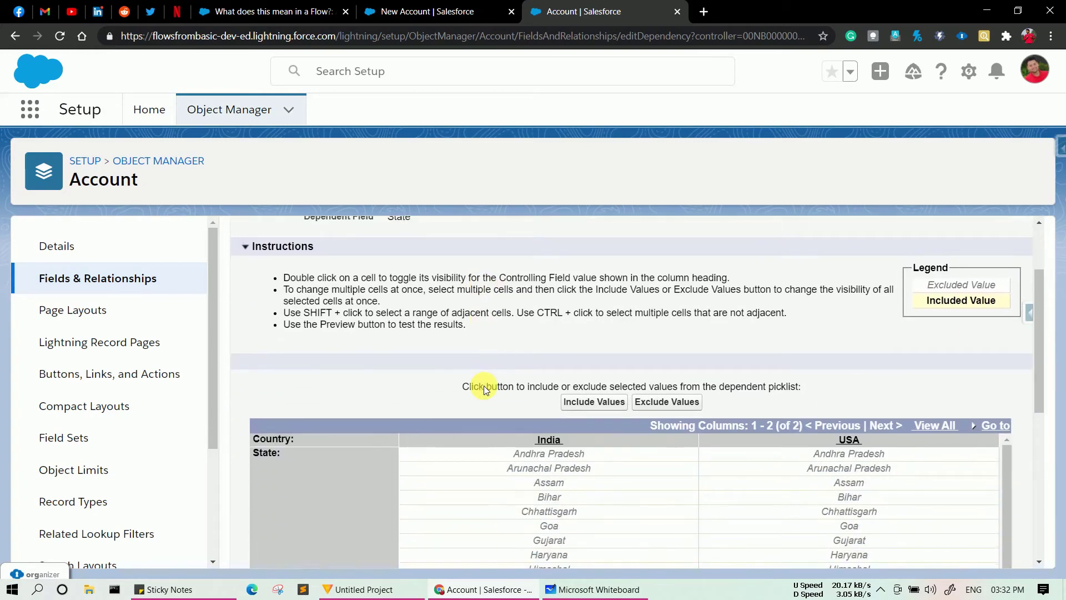
scroll(484, 386, up, 2)
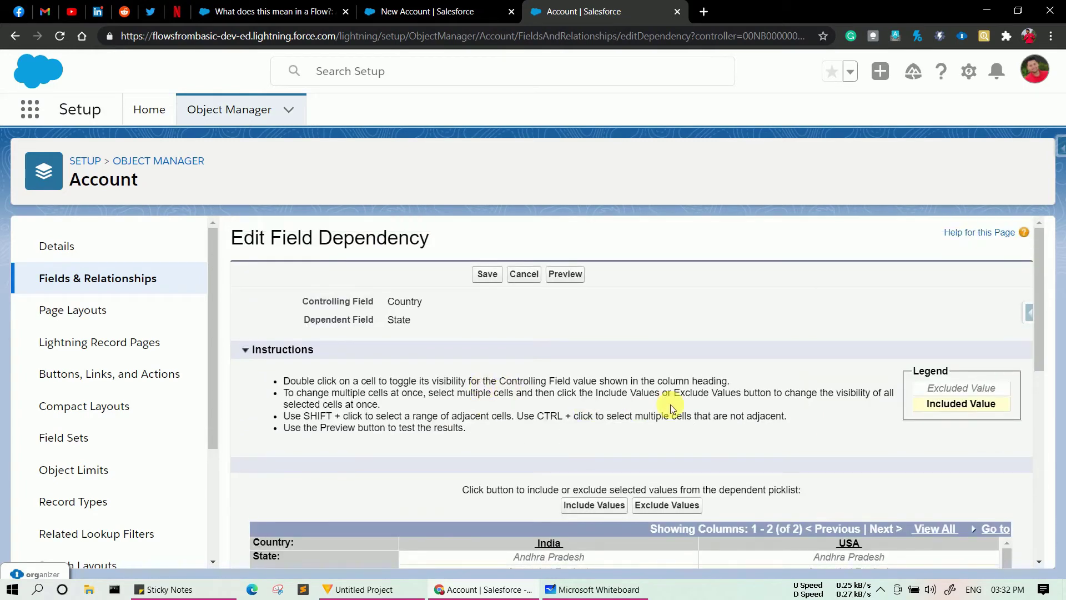
scroll(671, 404, down, 5)
scroll(671, 404, down, 1)
scroll(670, 404, up, 1)
drag(1039, 341, 1042, 362)
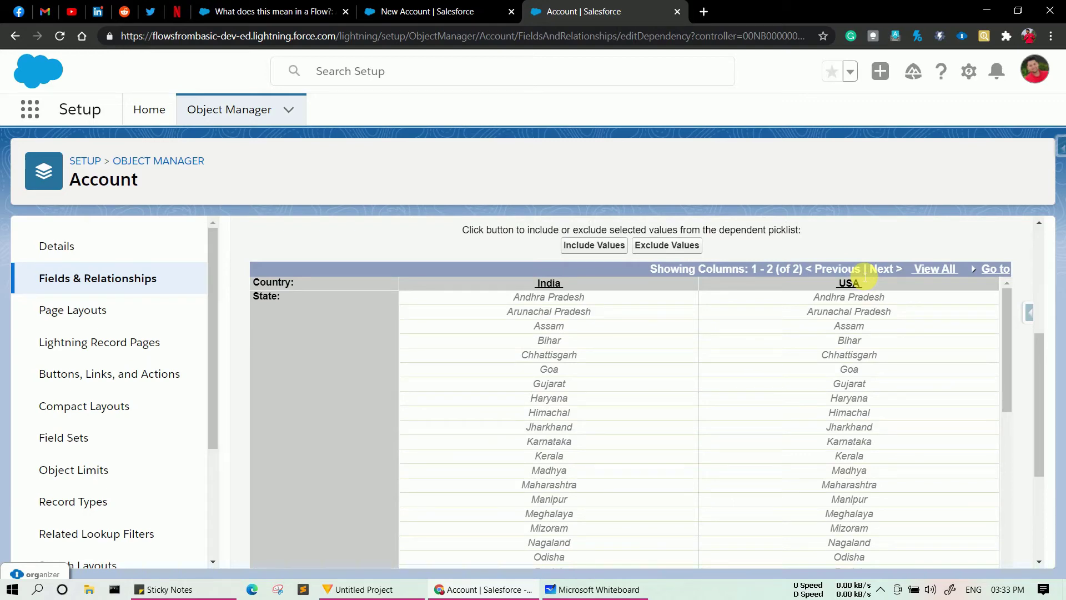
click(478, 298)
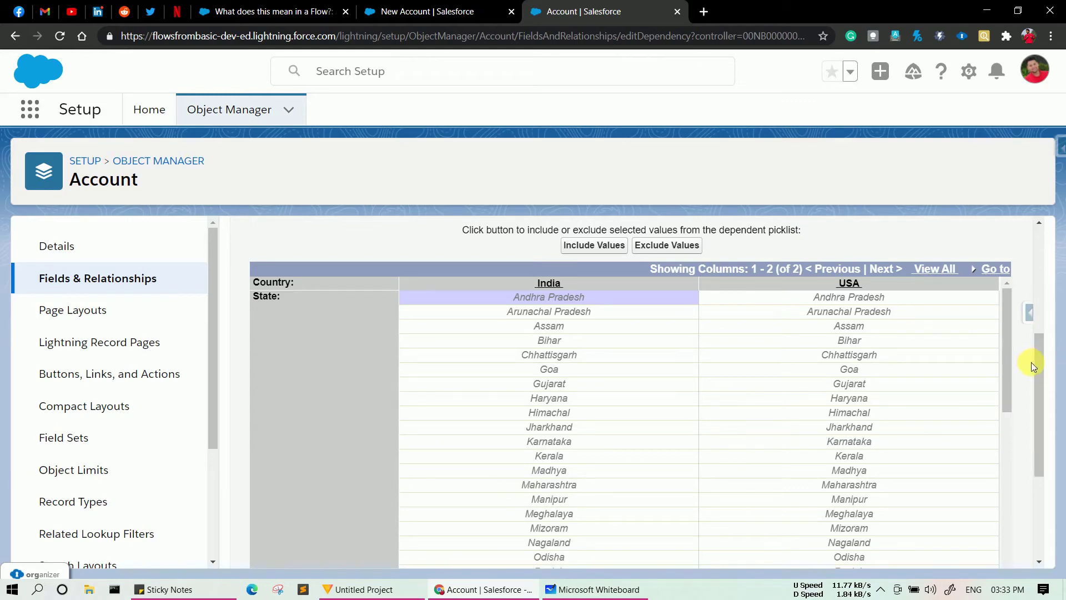
- Extend the India selection through West Bengal and include those states for India
drag(1041, 366, 1043, 436)
drag(1008, 224, 1014, 275)
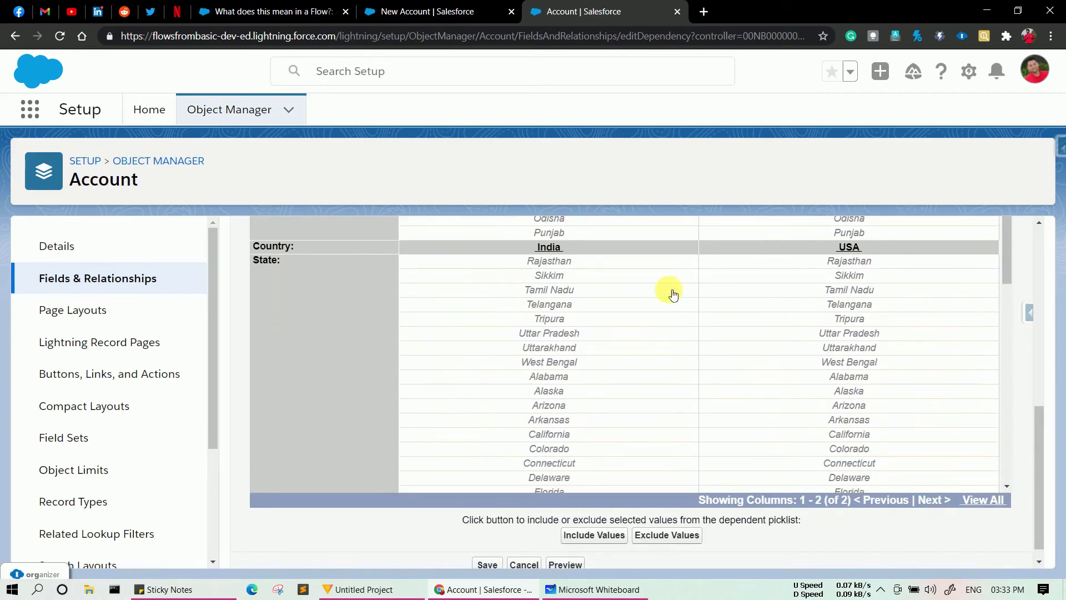
shift+click(547, 365)
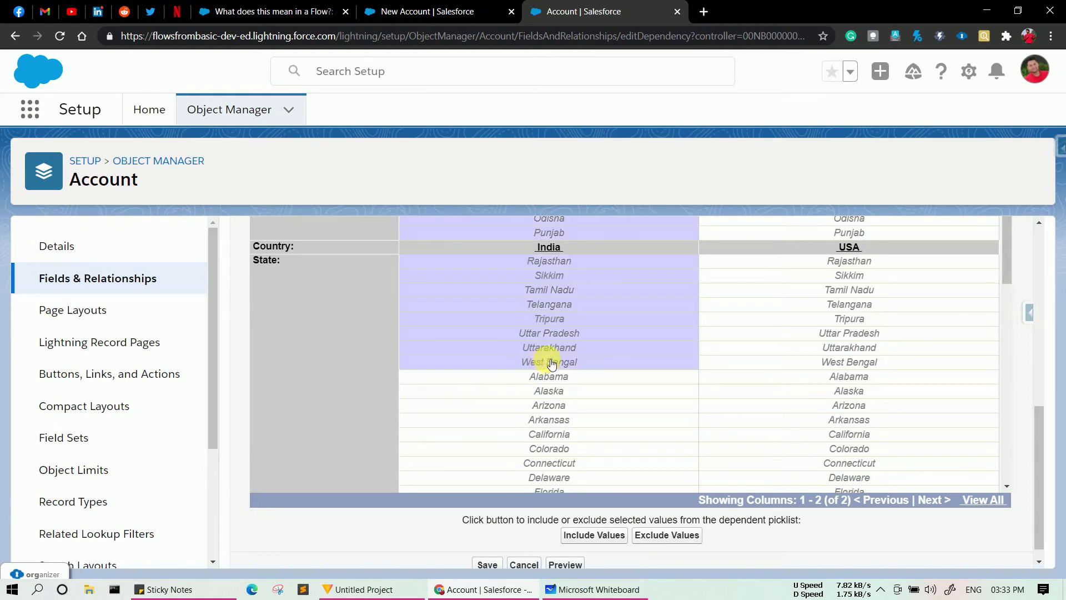
scroll(551, 361, up, 10)
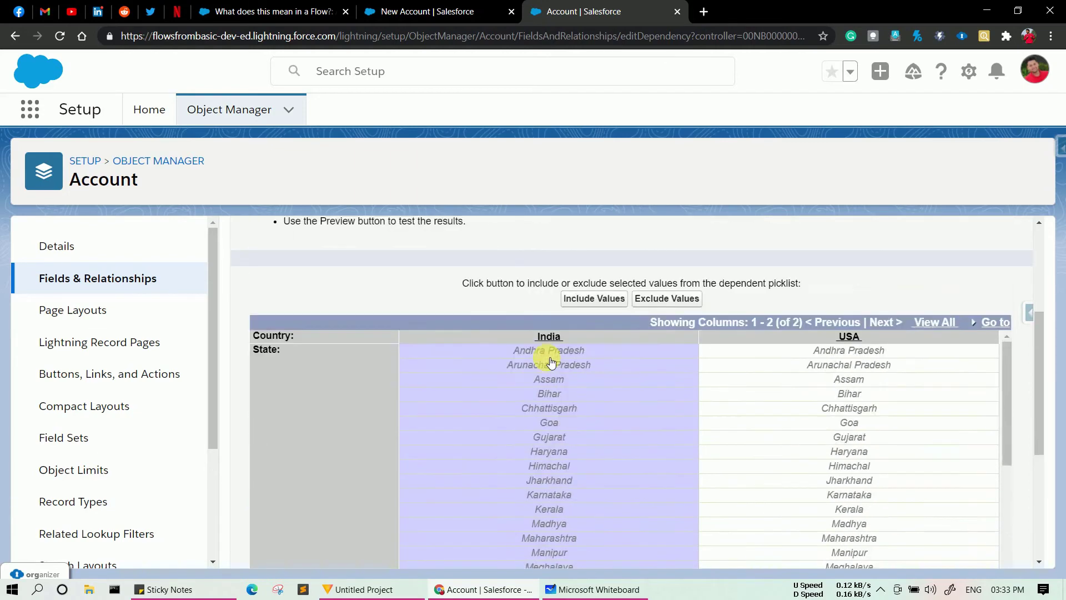
scroll(551, 362, down, 4)
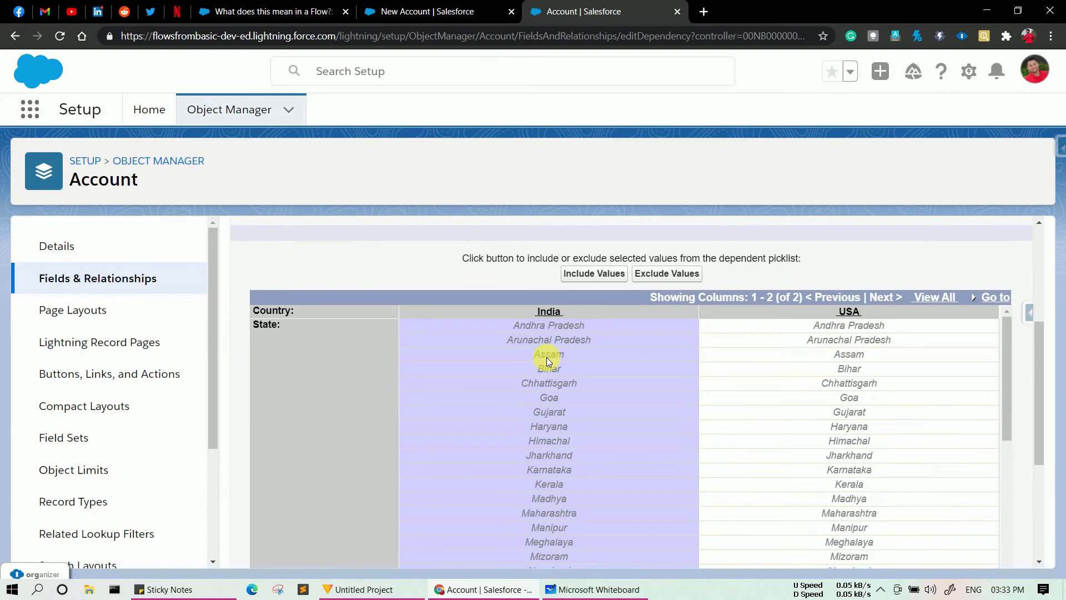
click(605, 273)
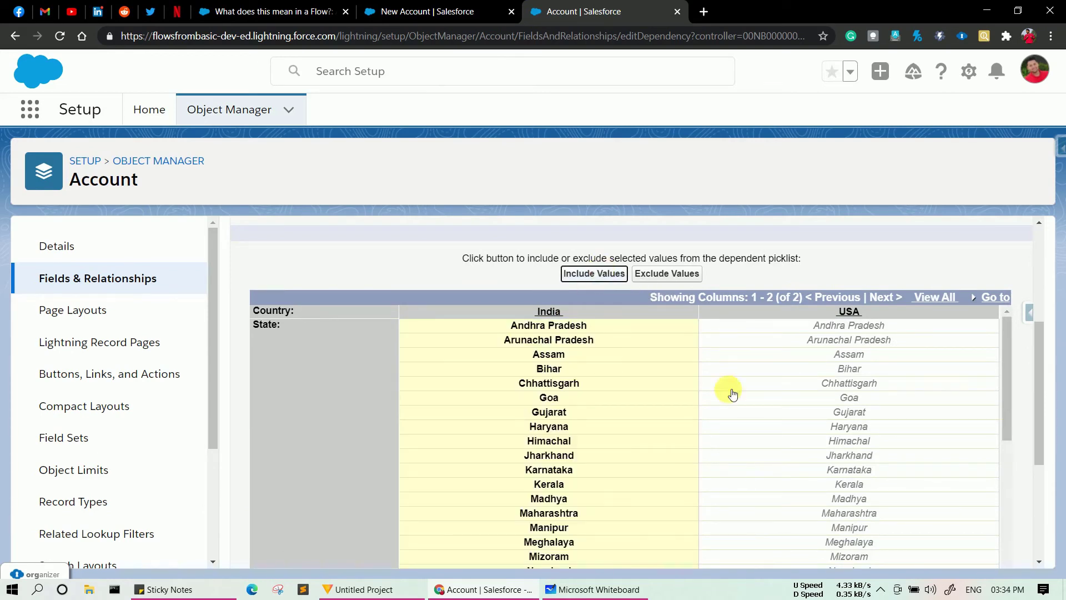
- Select Alabama in the USA column of the dependency grid
drag(1040, 348, 1056, 376)
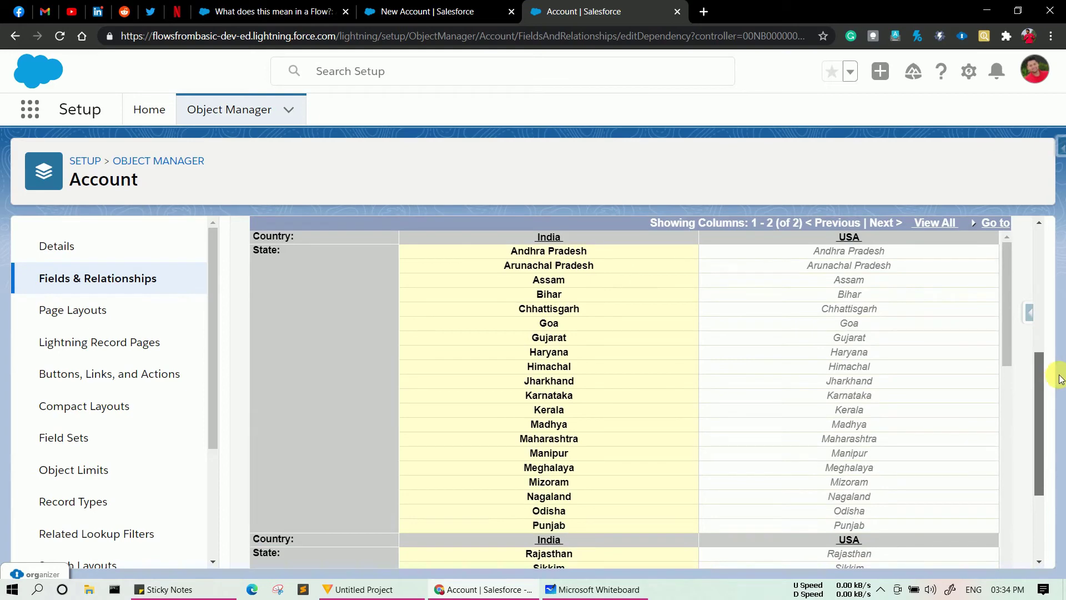
drag(1060, 379, 1058, 425)
scroll(699, 332, down, 4)
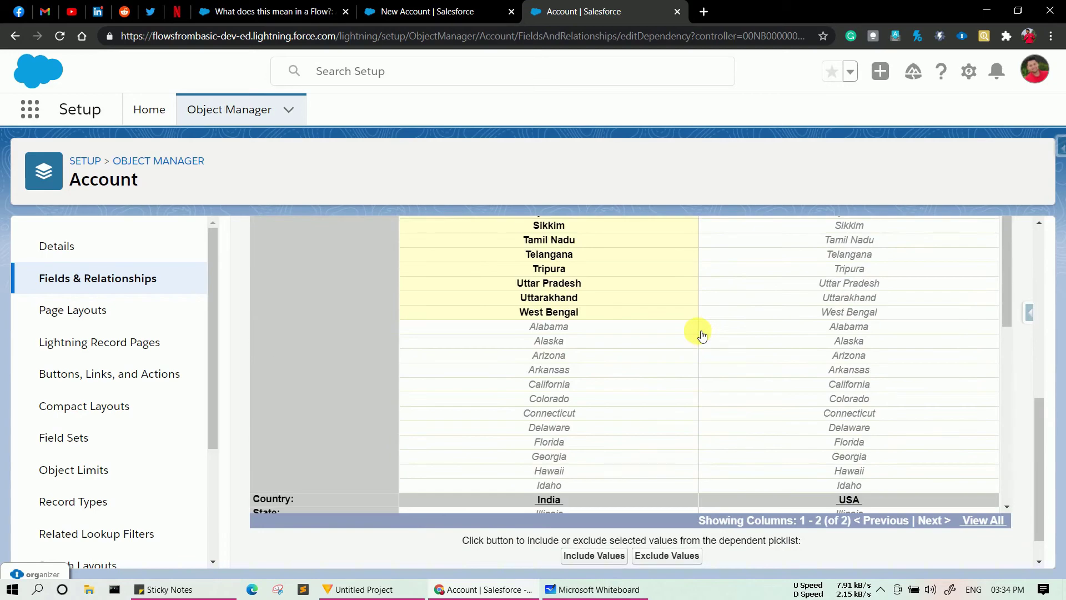
scroll(701, 333, up, 10)
scroll(866, 333, down, 3)
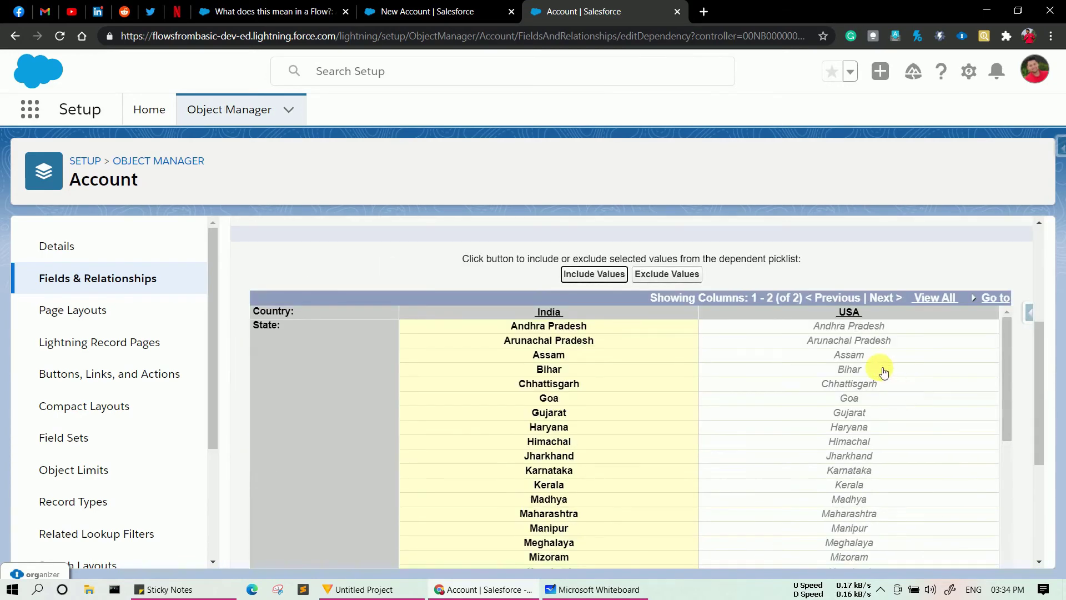
scroll(866, 388, down, 10)
scroll(863, 350, up, 6)
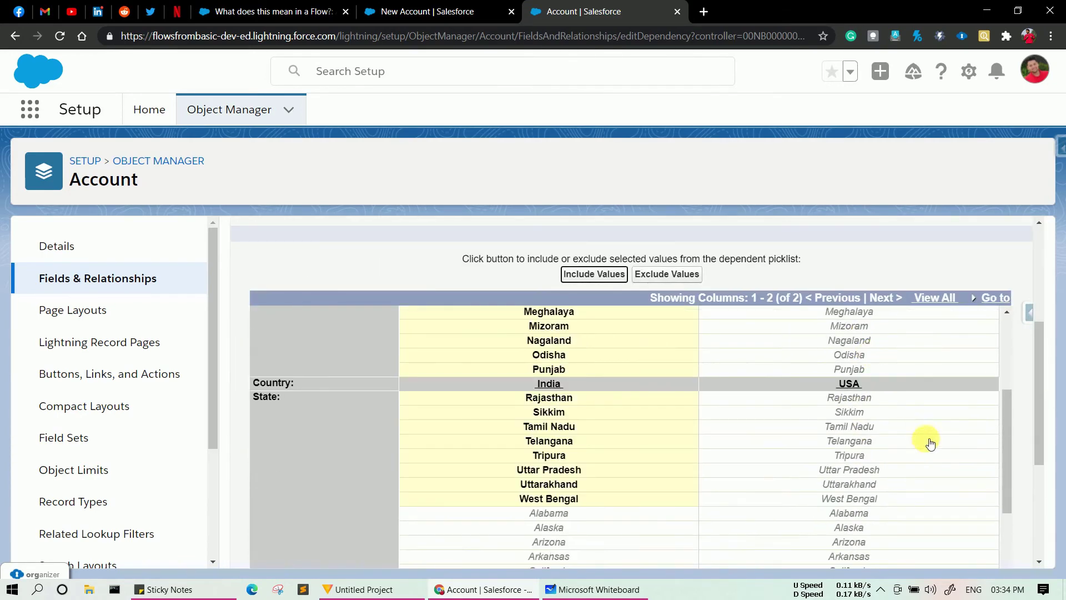
click(869, 519)
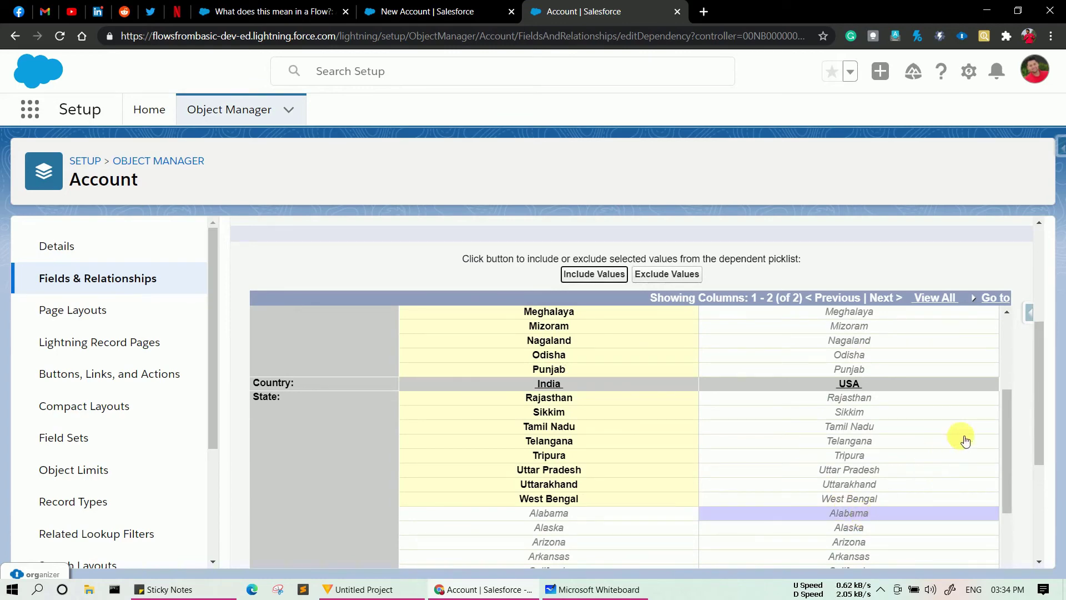
- Extend the USA selection through South Dakota and include those states for USA
drag(1004, 411, 992, 595)
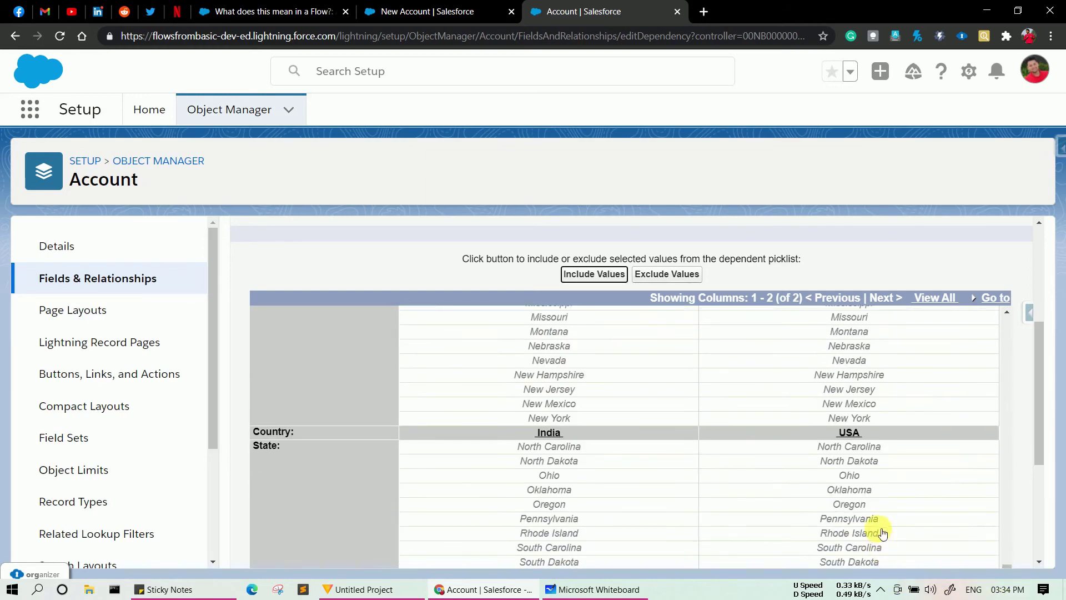
shift+click(856, 563)
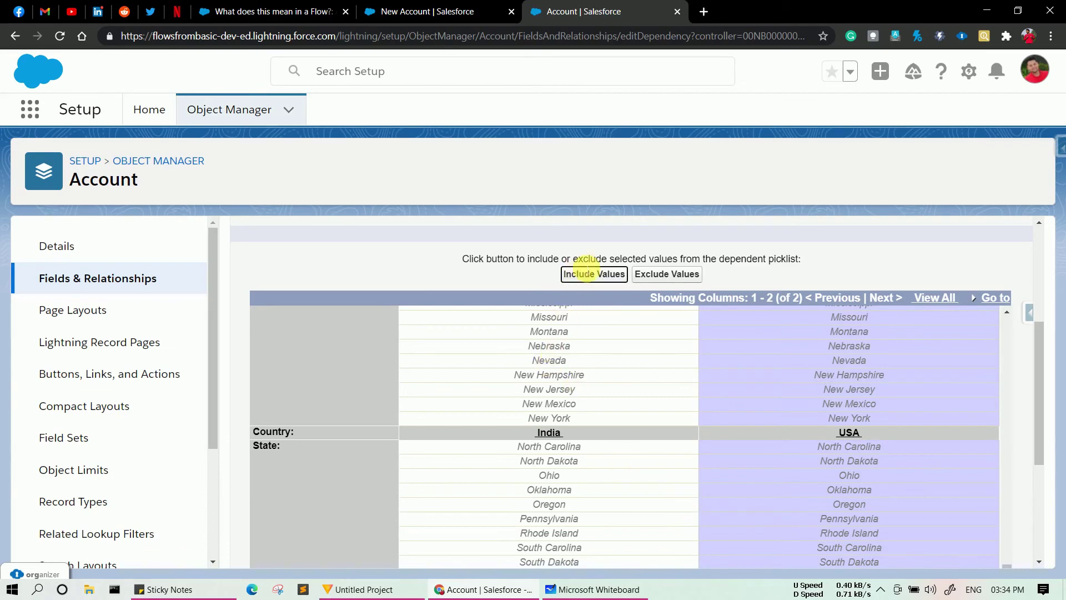
click(589, 274)
scroll(611, 378, up, 9)
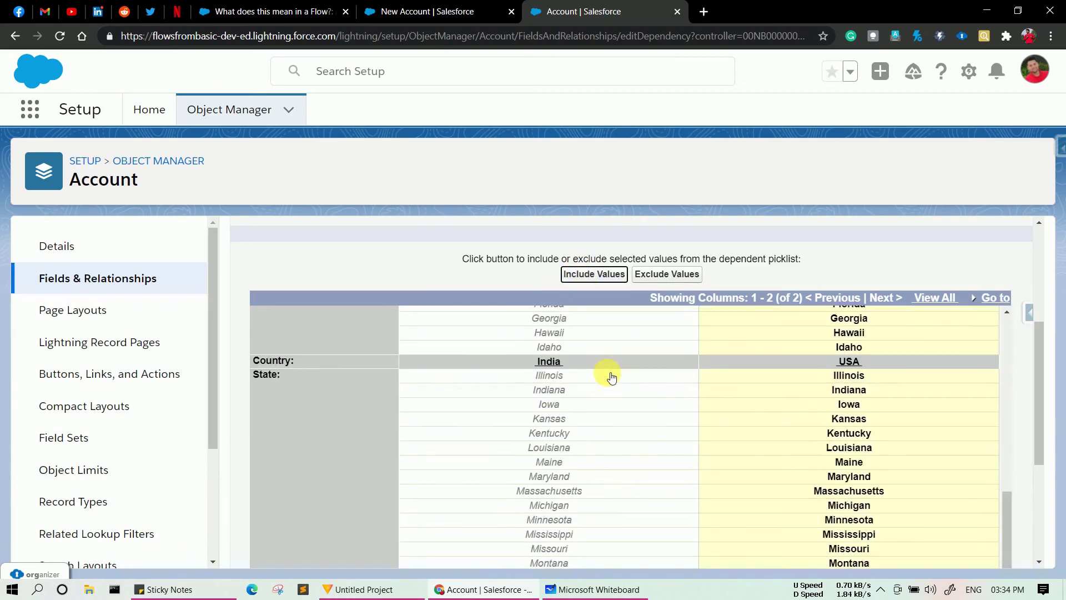
scroll(611, 378, down, 4)
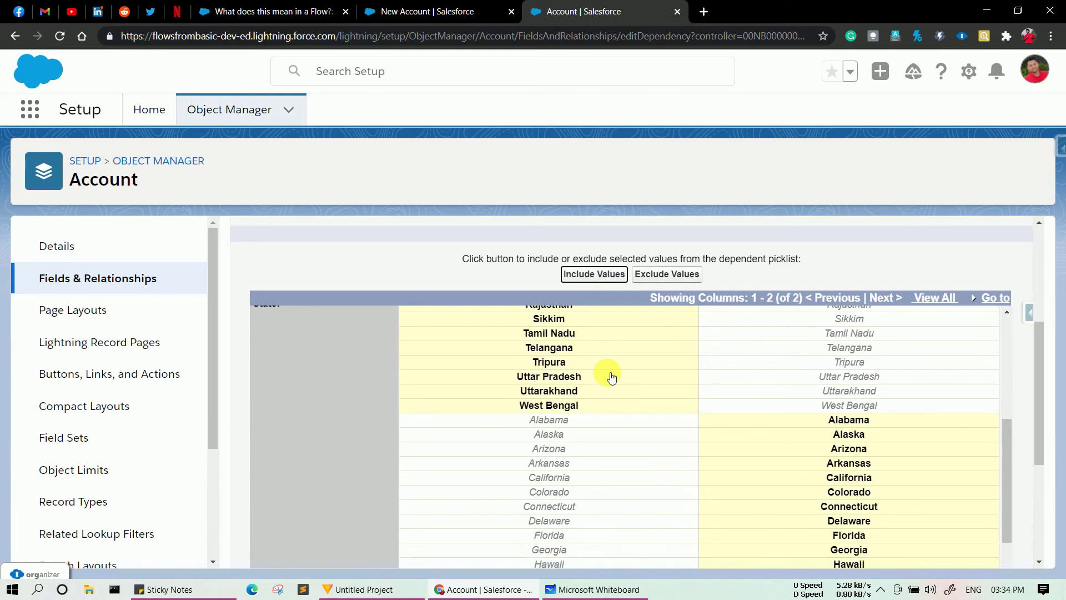
scroll(611, 378, up, 5)
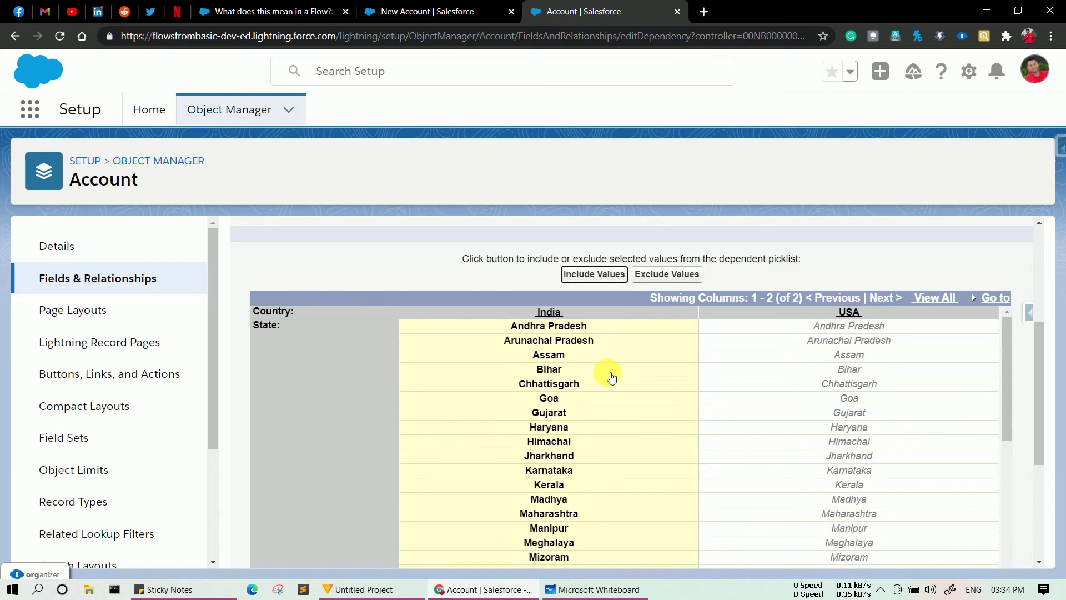
scroll(715, 340, up, 4)
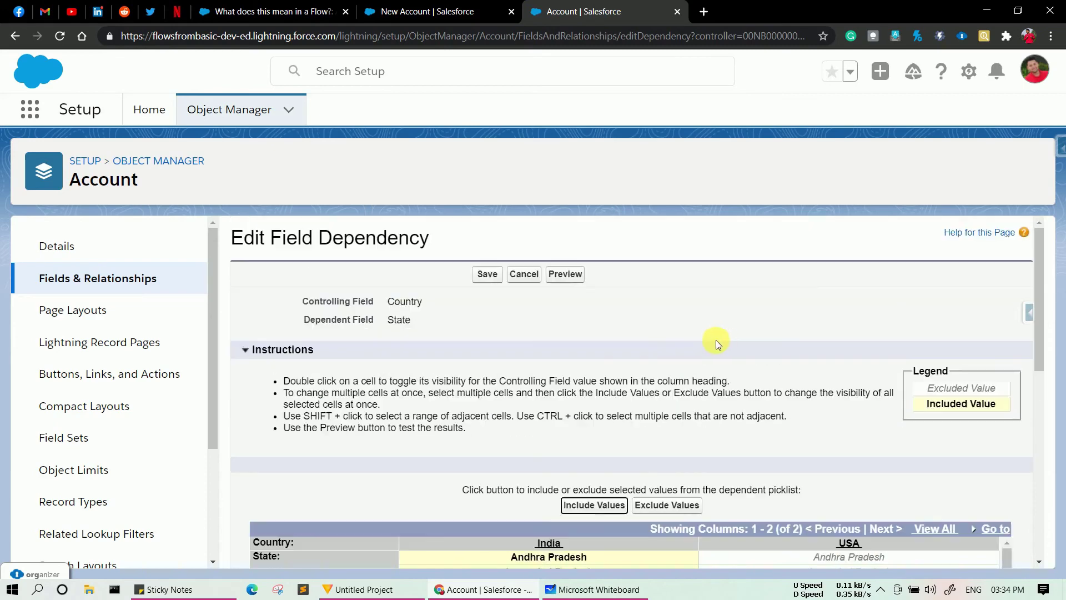
click(574, 273)
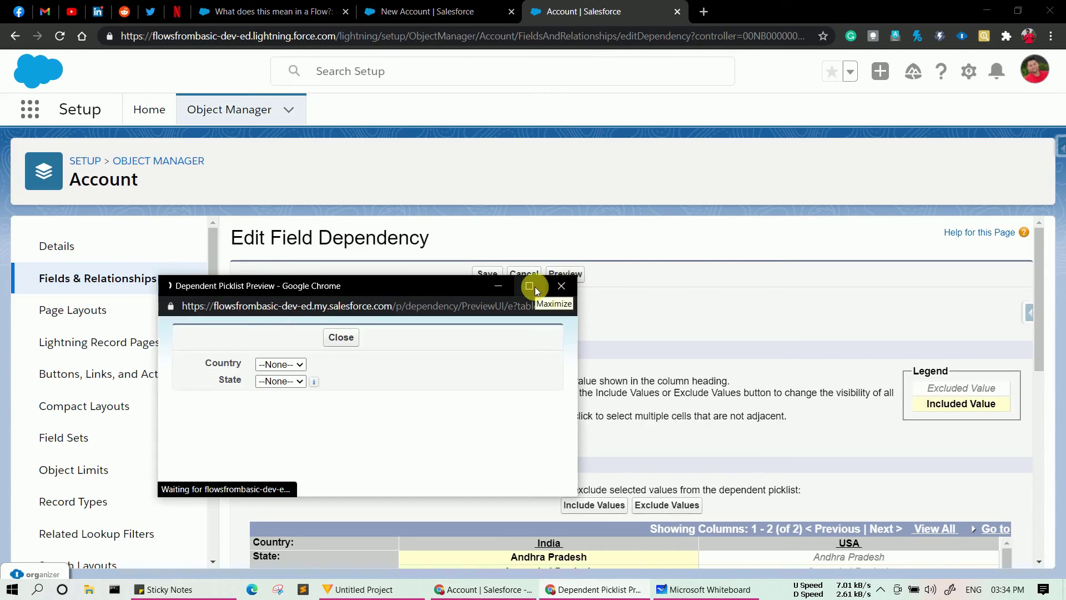
click(285, 364)
click(278, 387)
click(283, 383)
scroll(315, 283, down, 2)
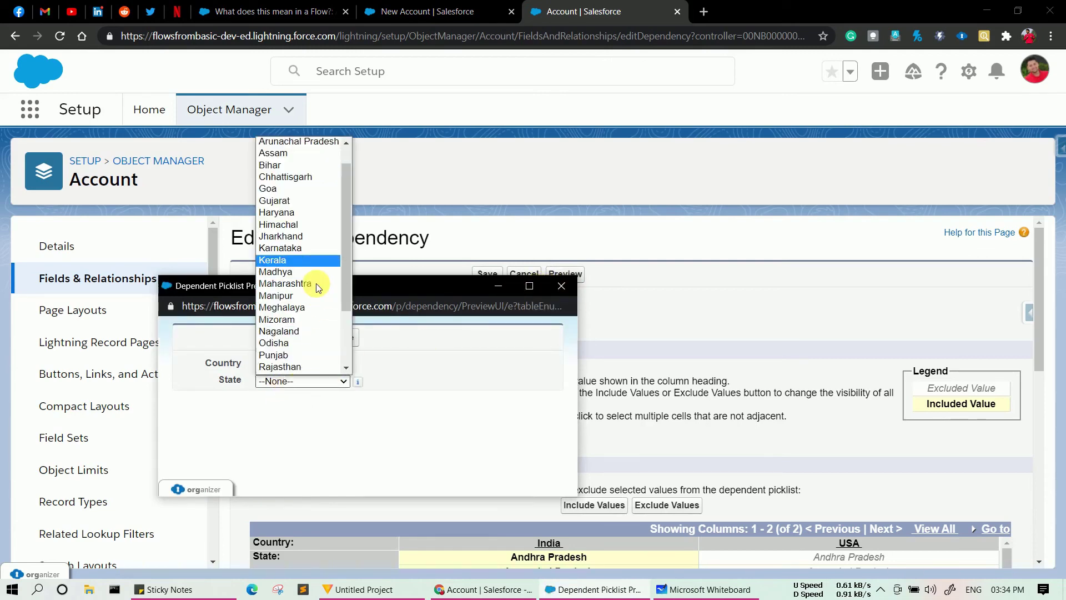
scroll(315, 283, up, 1)
scroll(316, 283, up, 2)
scroll(315, 283, down, 3)
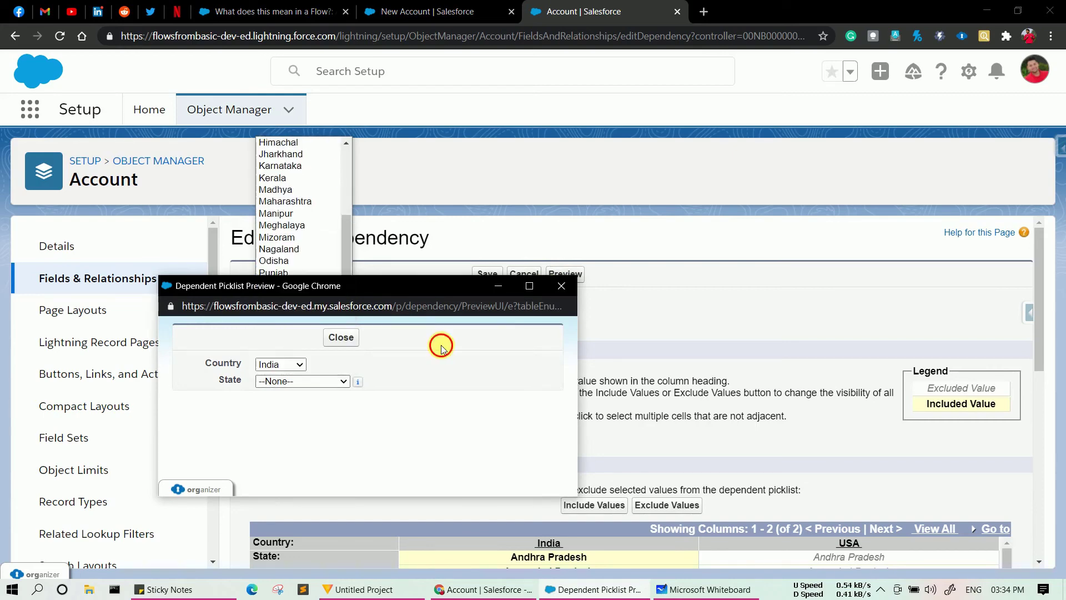
click(439, 344)
click(284, 365)
click(281, 400)
click(293, 382)
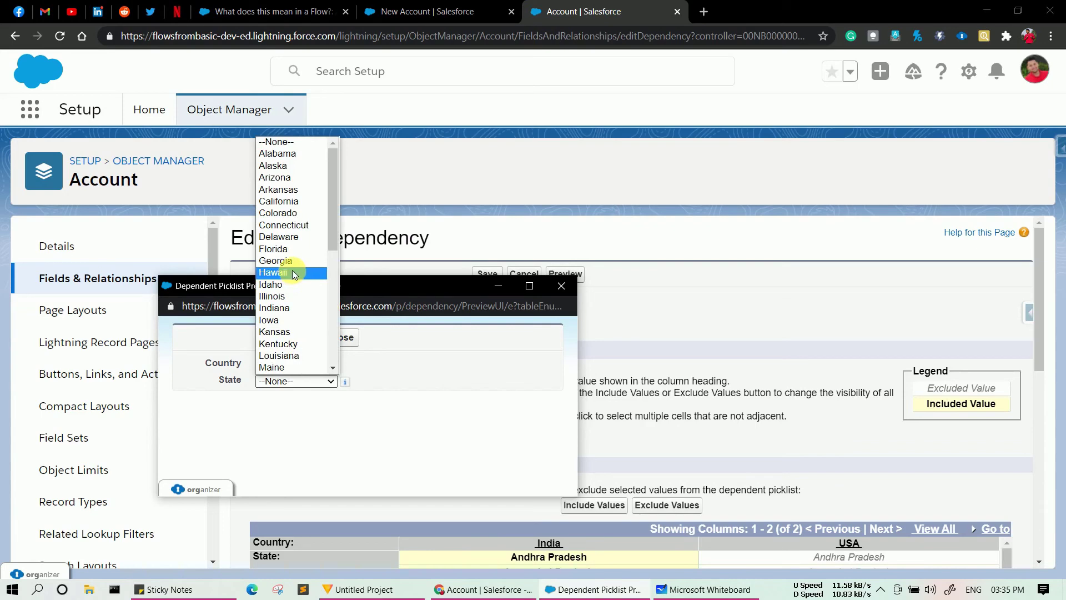
scroll(291, 271, down, 7)
click(395, 366)
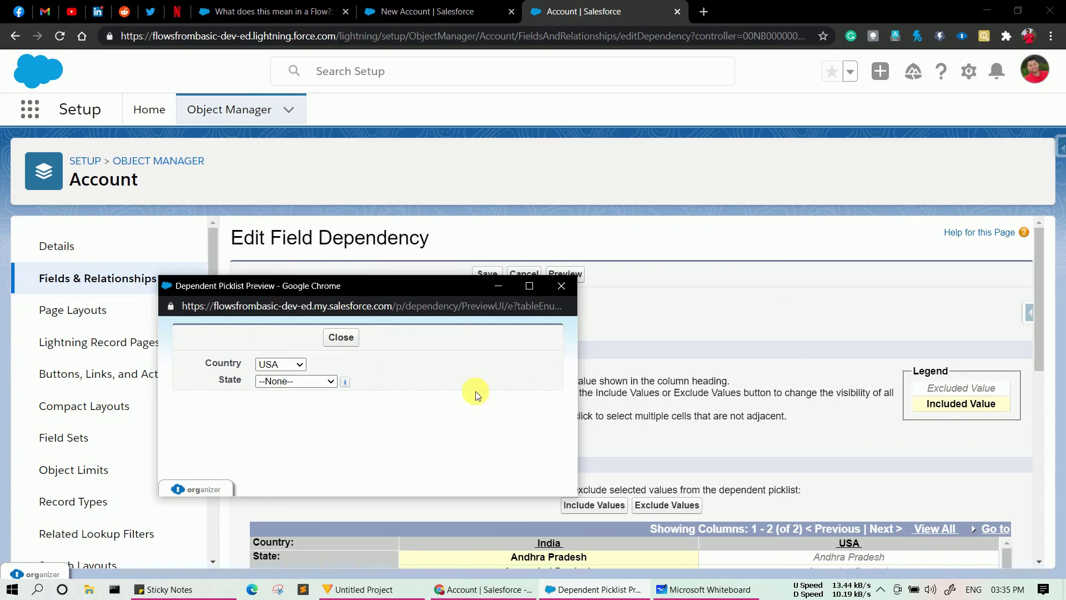
click(349, 337)
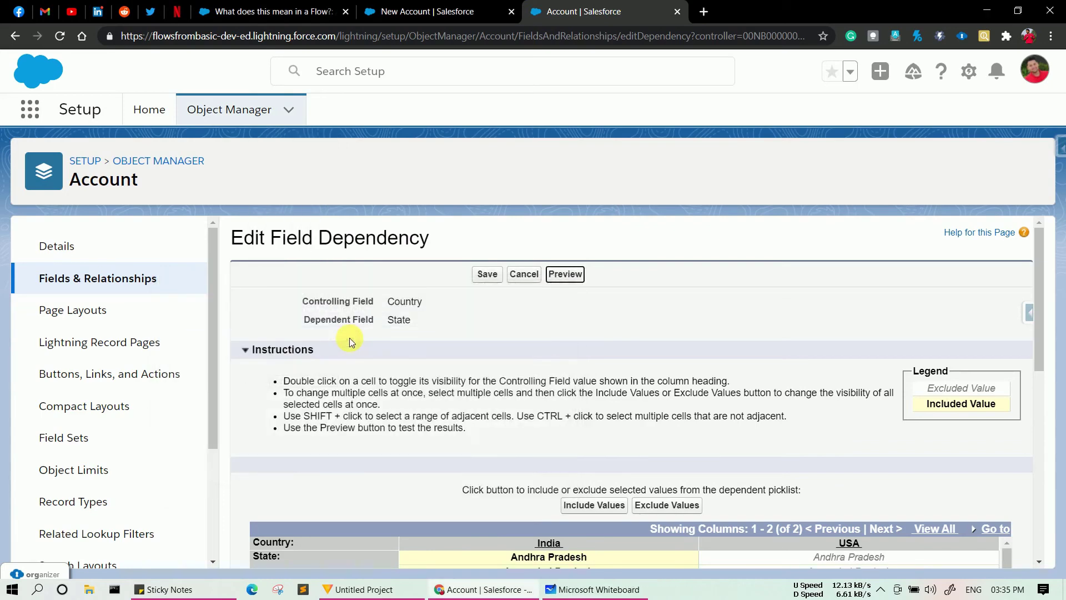
- Save the Country–State dependency and return to the Accounts list, discarding the stale New Account form
click(488, 274)
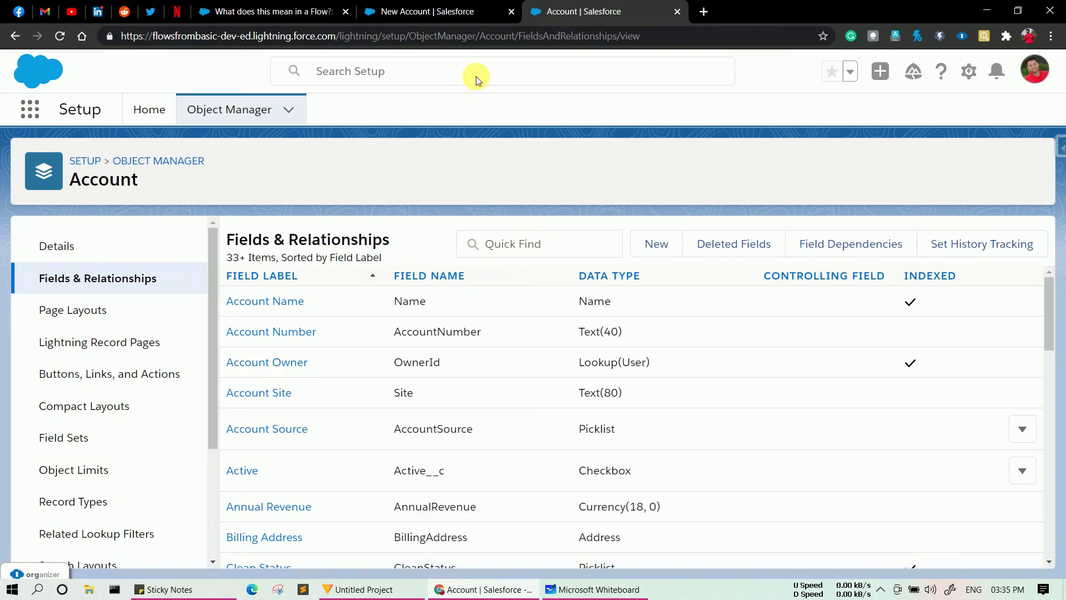
click(411, 12)
click(817, 70)
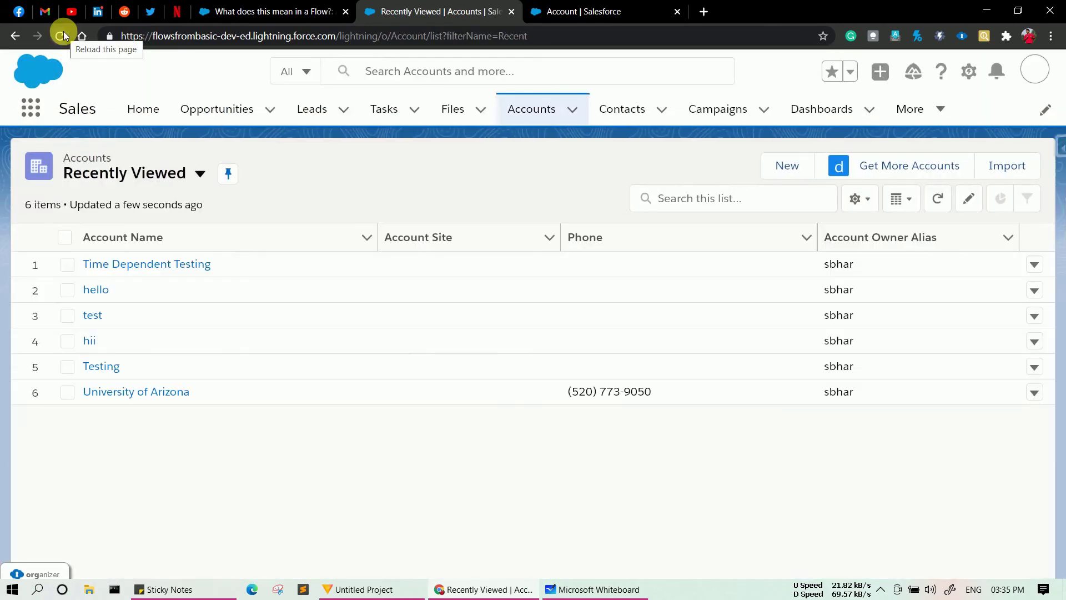
- Start a new account, set Country to India, and review the State options offered
click(788, 163)
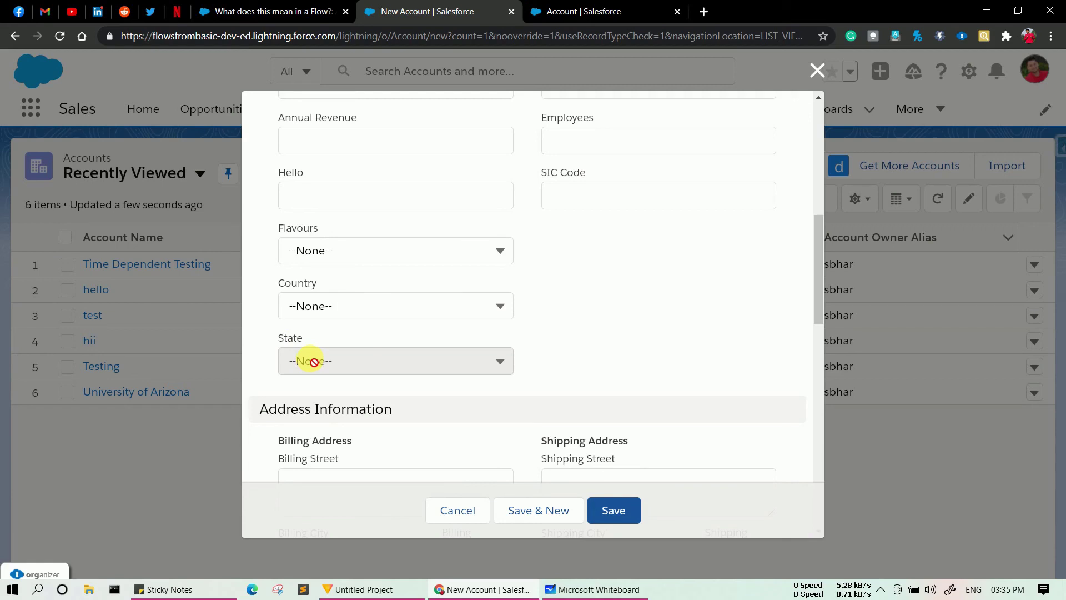
click(352, 305)
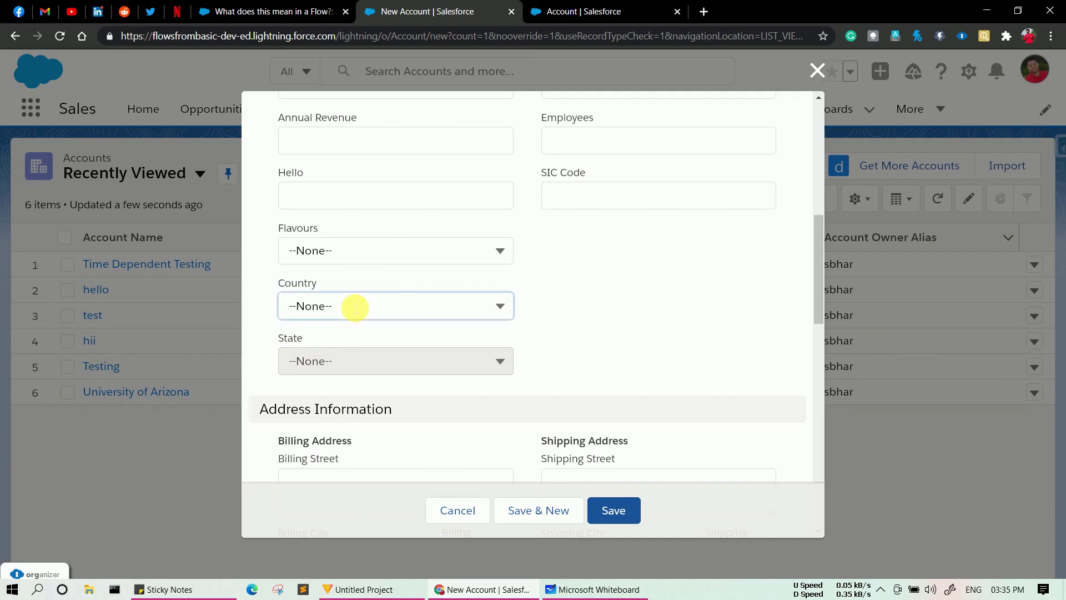
click(352, 369)
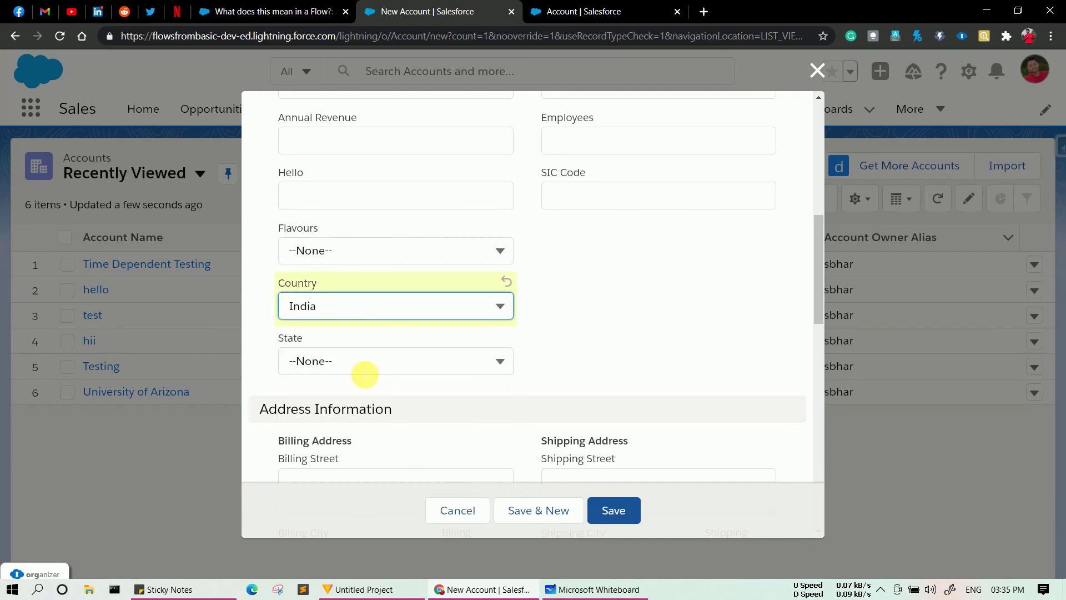
click(363, 361)
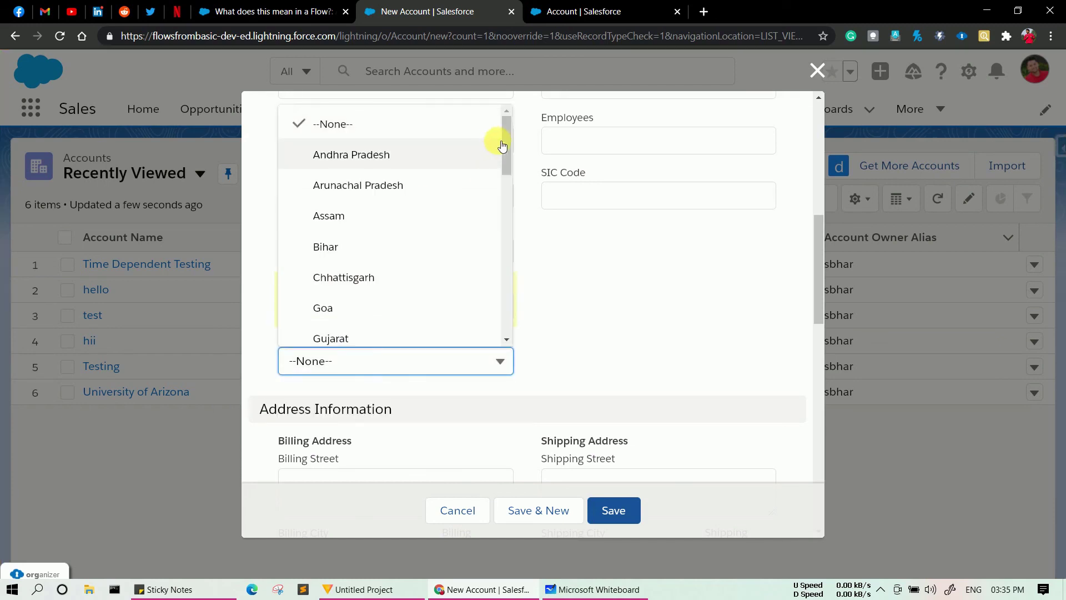
drag(504, 145, 528, 245)
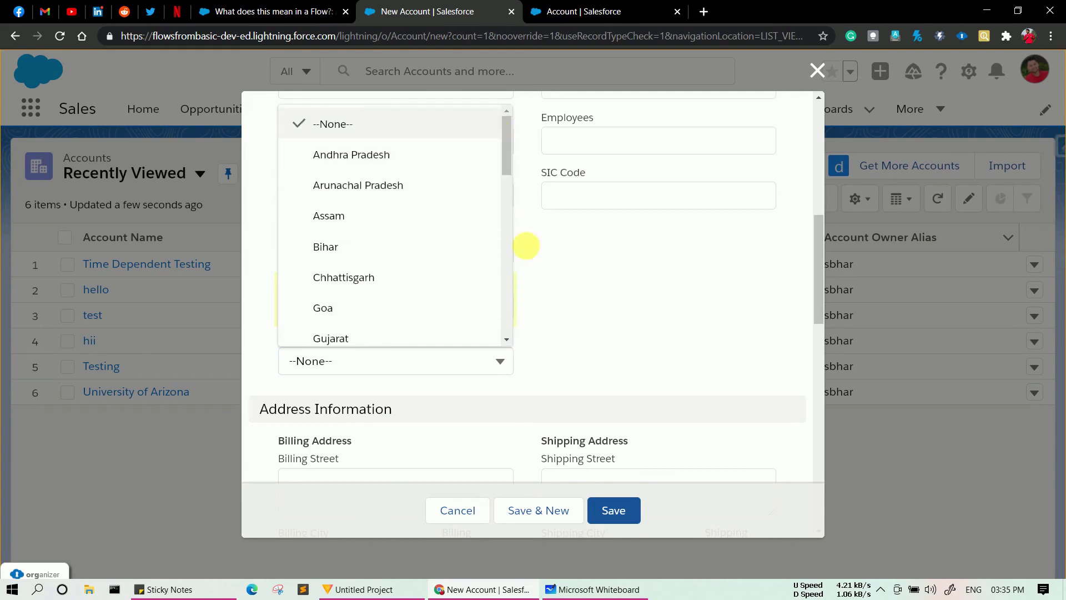
click(552, 313)
- Change Country to USA and confirm State offers only US states, leaving it --None--
click(401, 313)
click(328, 399)
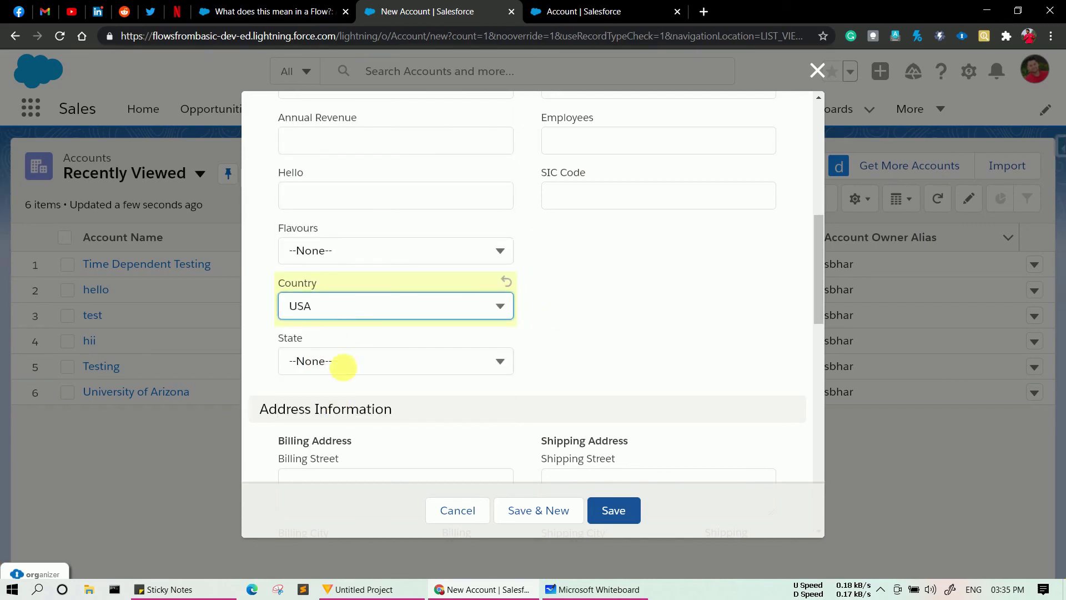
click(366, 366)
scroll(361, 202, down, 15)
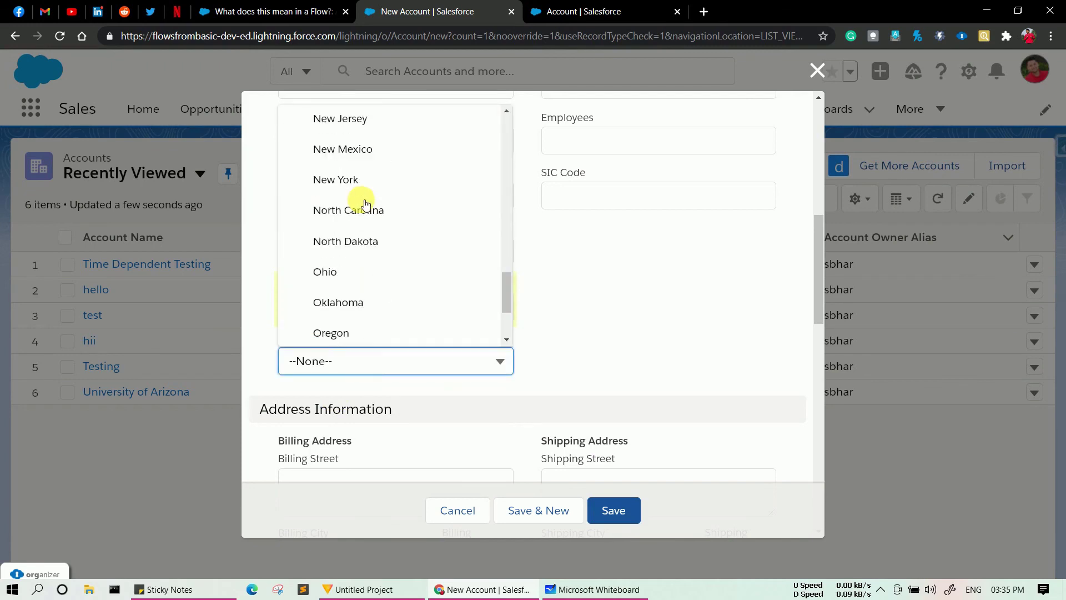
click(591, 248)
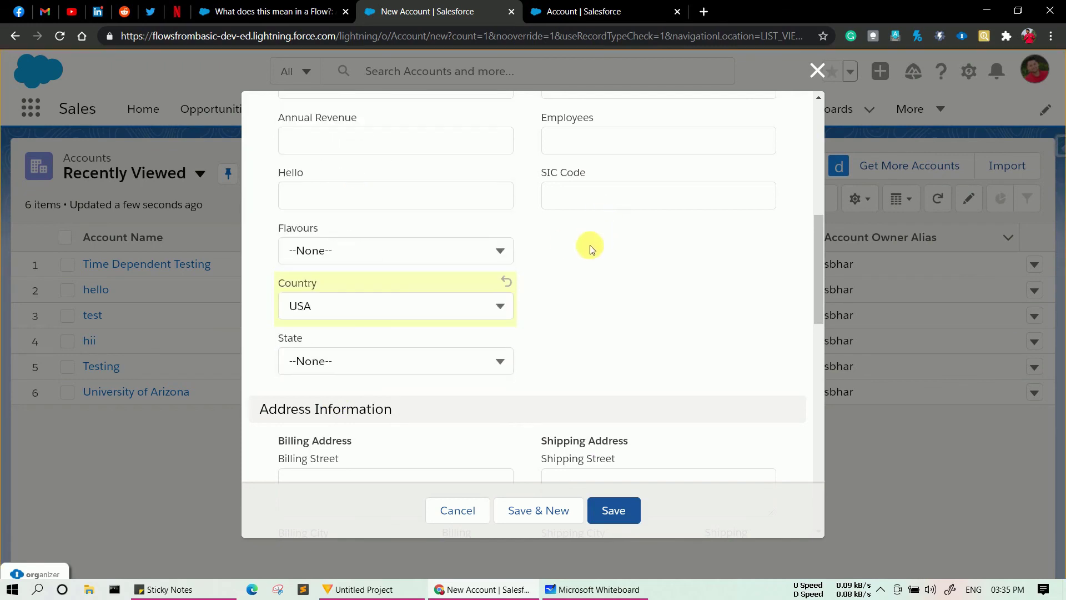